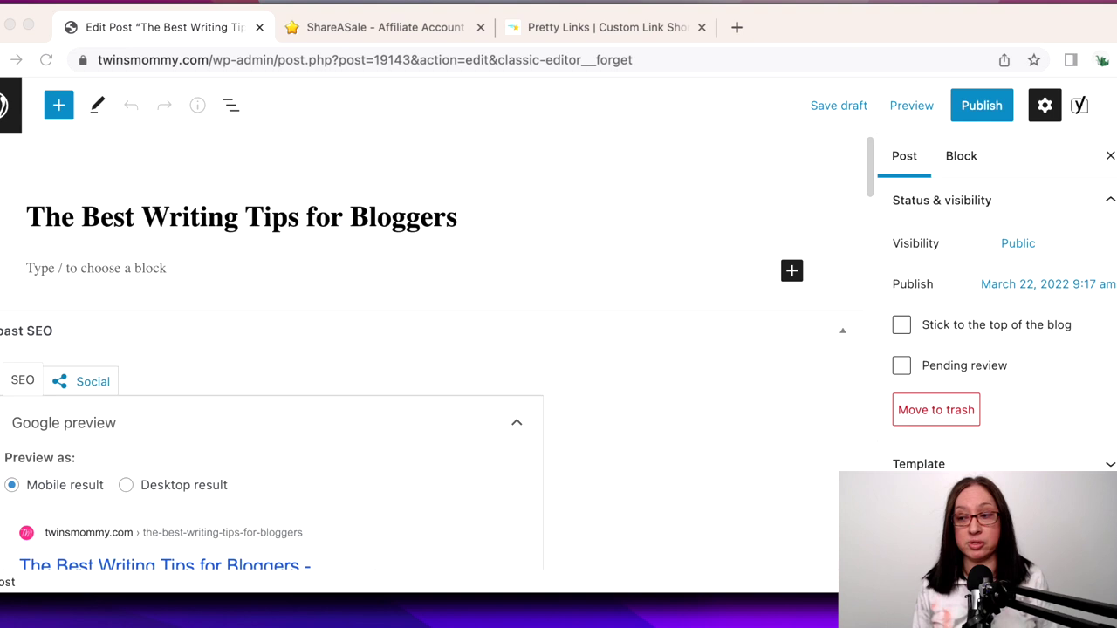
Write the opening paragraph about using Grammarly to keep blog posts error free.
left_click(50, 267)
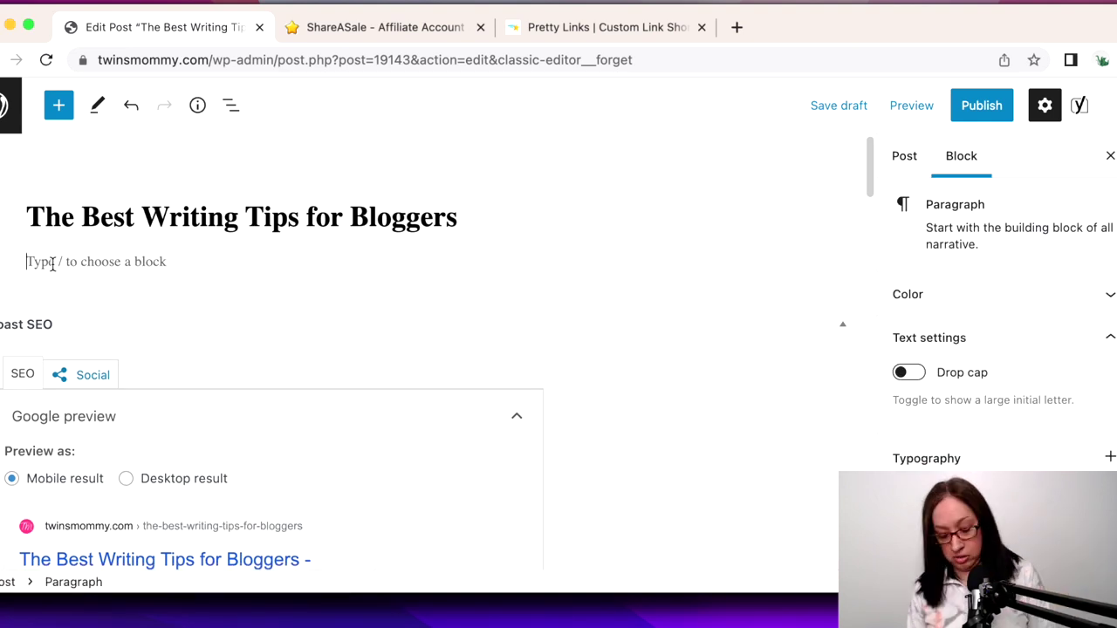
type("One of the best writing tips for bloggers is to make sure that before you publish your post you need to check it for any spelling errors or grammar errors.")
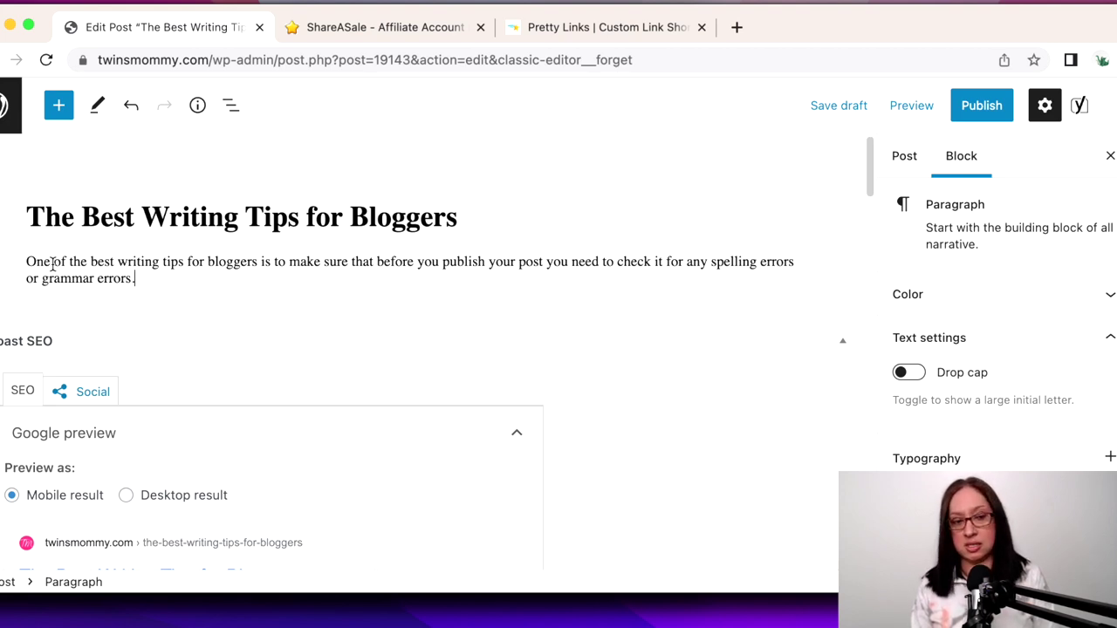
type("use Gramma")
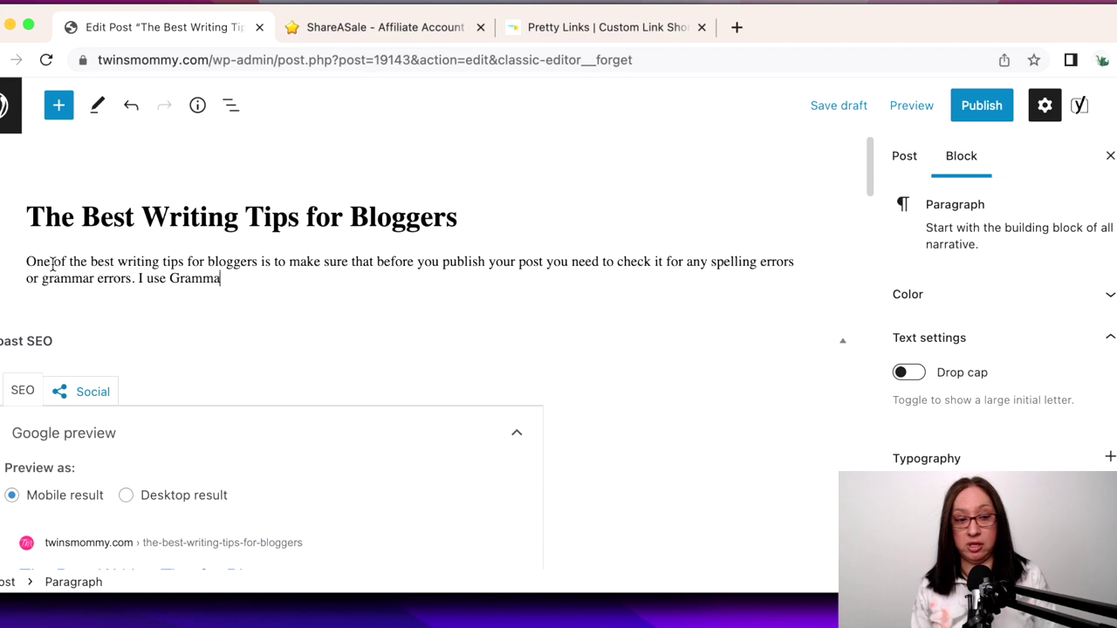
type("rly to make sure I have error fre")
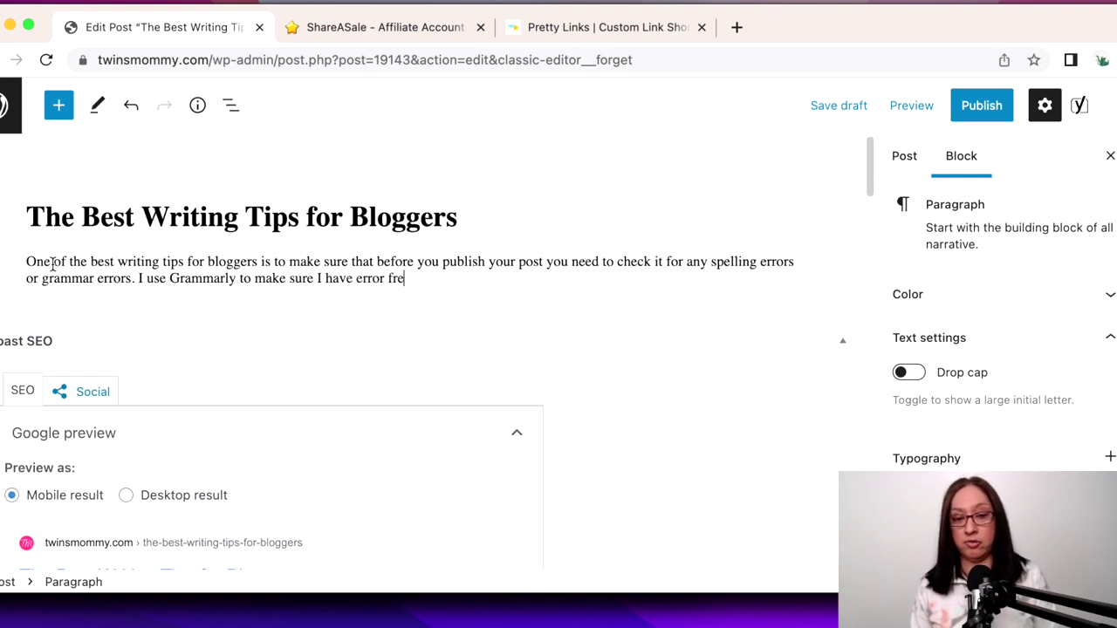
type("e wlog posts.")
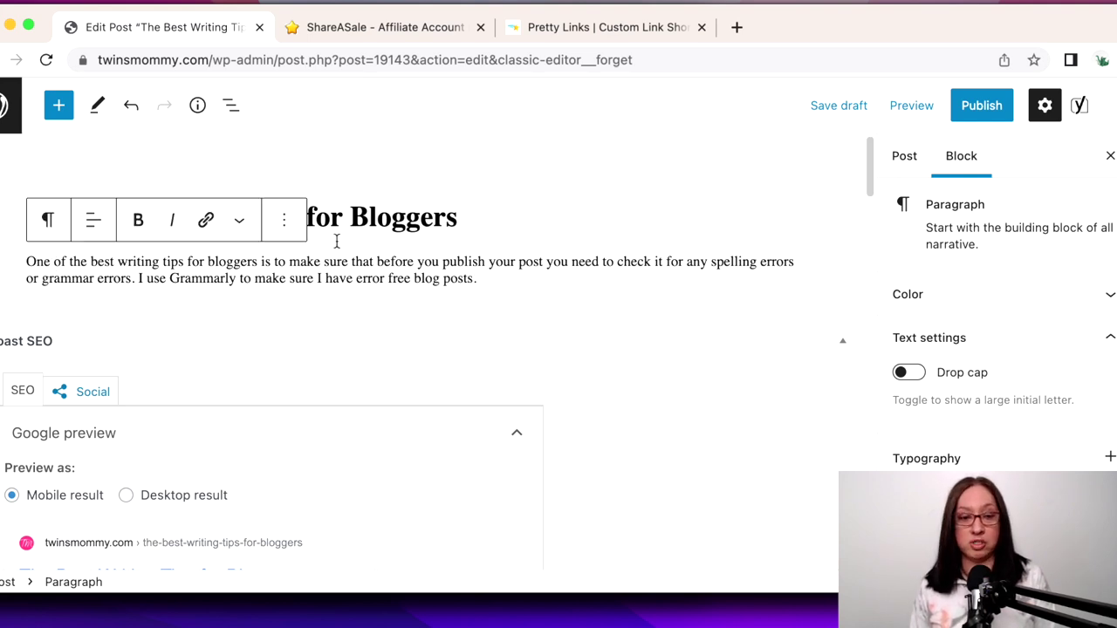
Select the 'spelling errors', 'grammar errors' and 'Grammarly' wording, then bring up the ShareASale Grammarly links.
left_click_drag(712, 262, 805, 262)
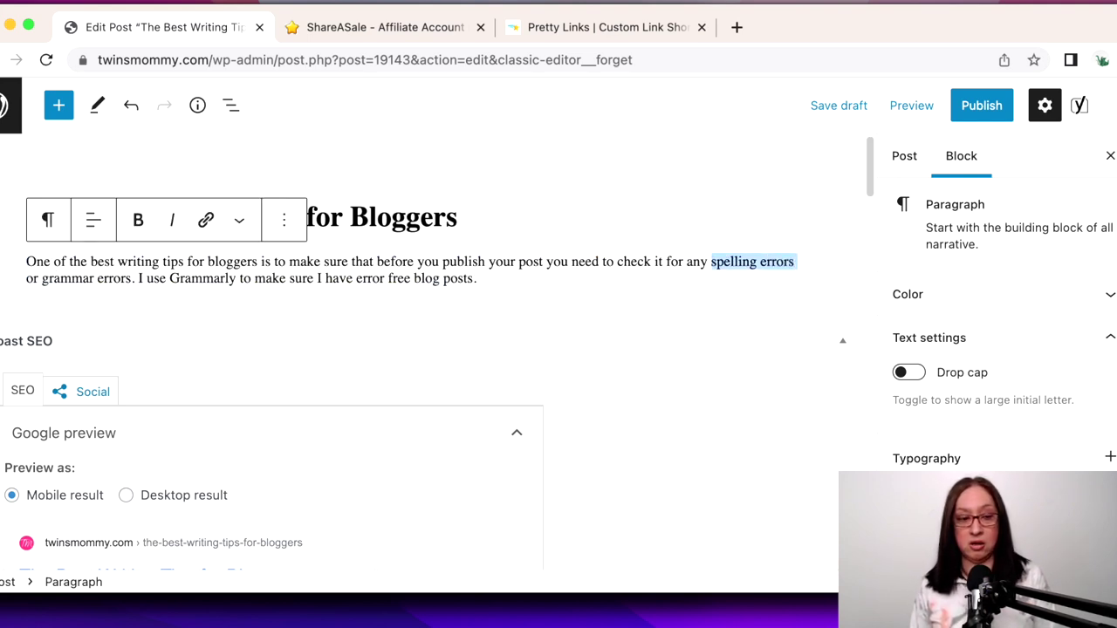
left_click_drag(42, 279, 131, 280)
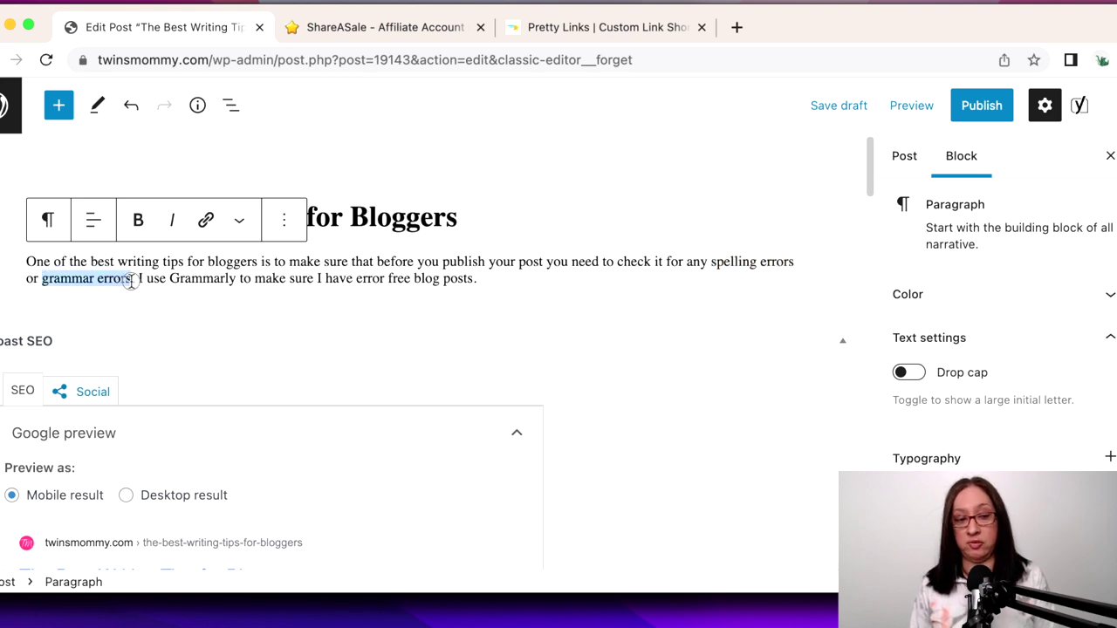
left_click(217, 285)
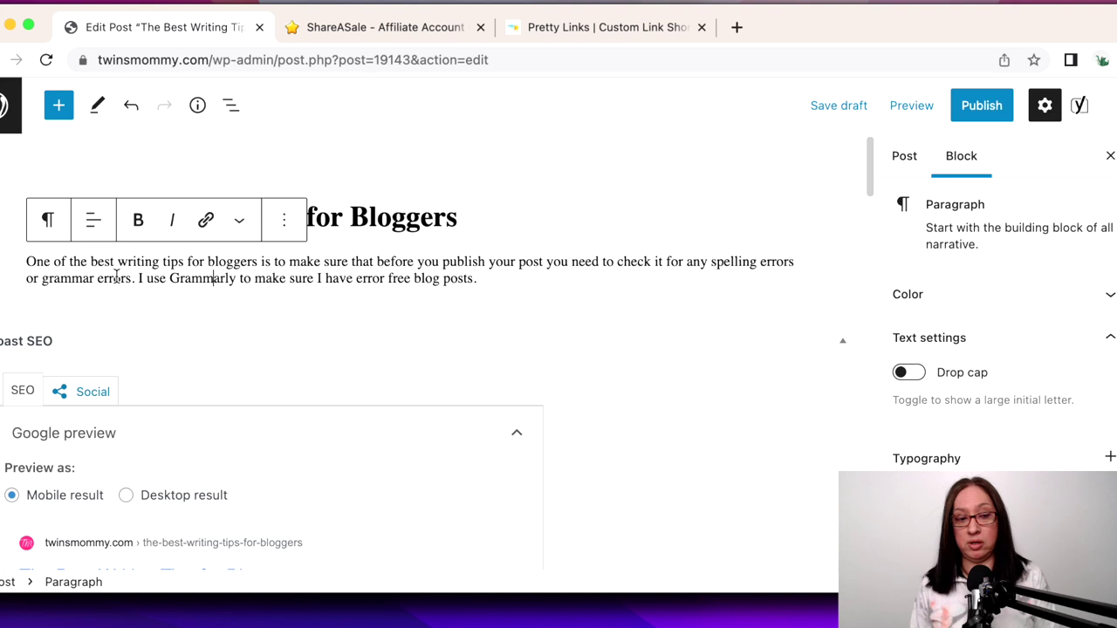
left_click_drag(41, 279, 129, 277)
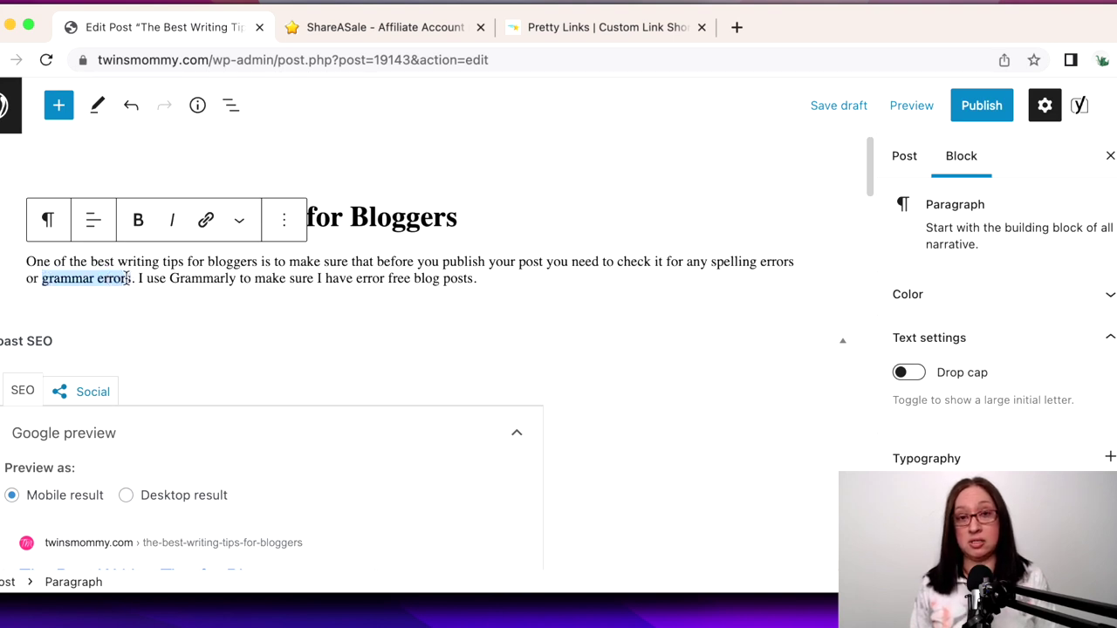
double_click(185, 280)
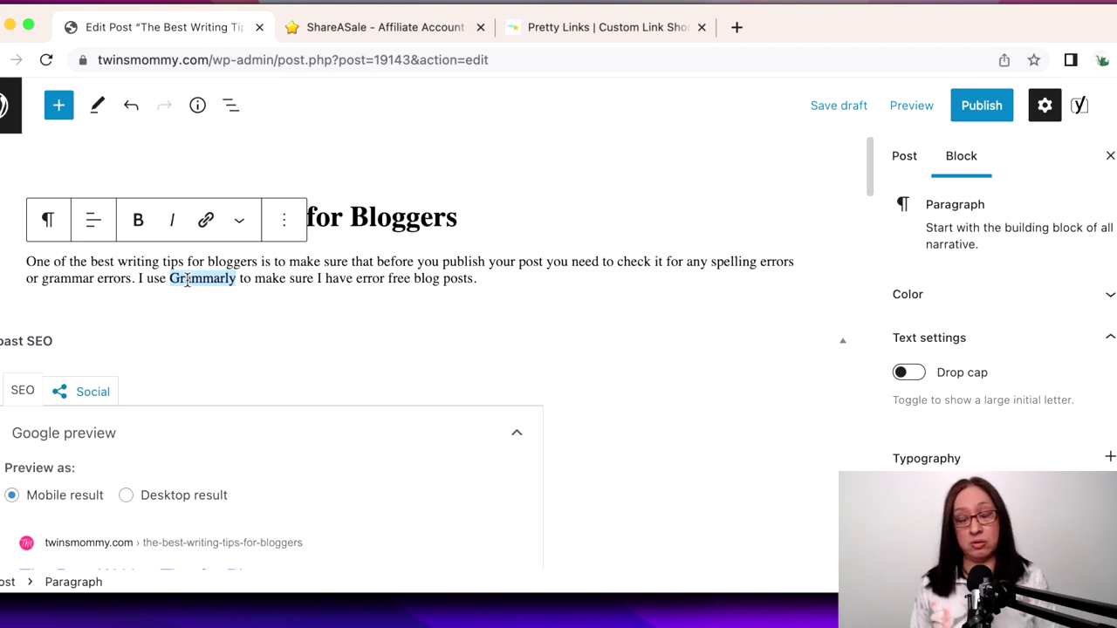
left_click(187, 280)
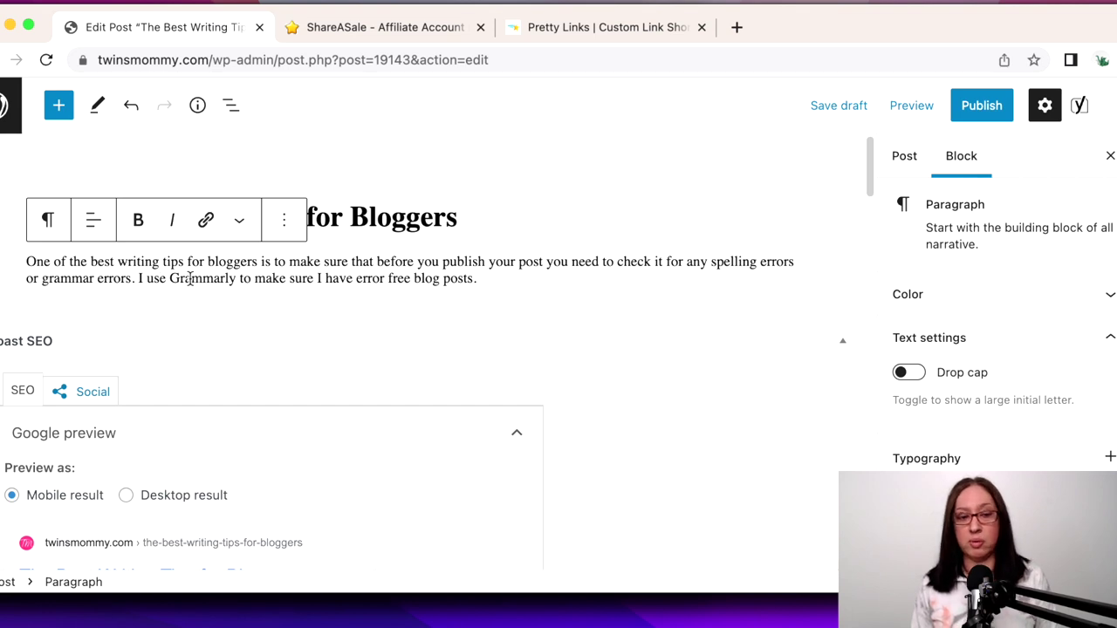
left_click(404, 35)
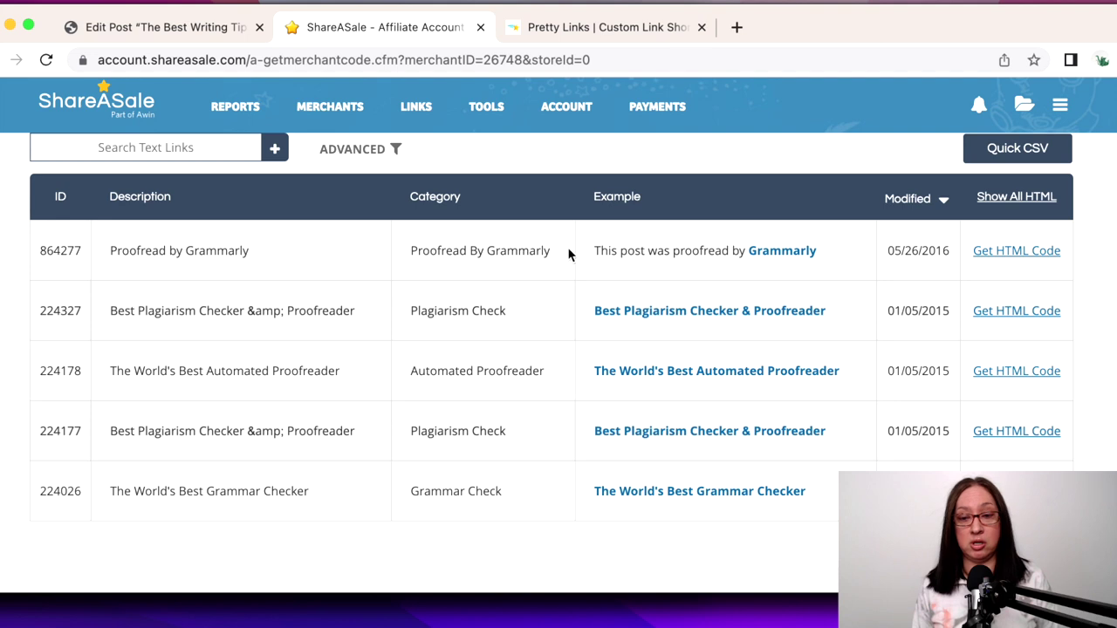
Reveal the URL-only Proofread by Grammarly link and test it in a new tab.
left_click(1033, 252)
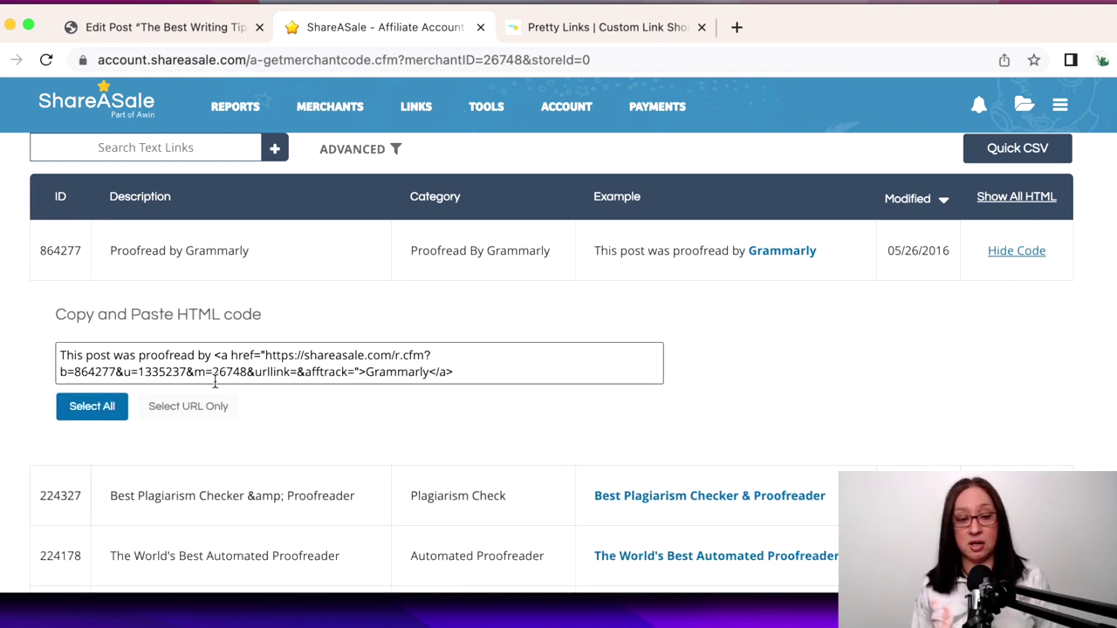
left_click(214, 412)
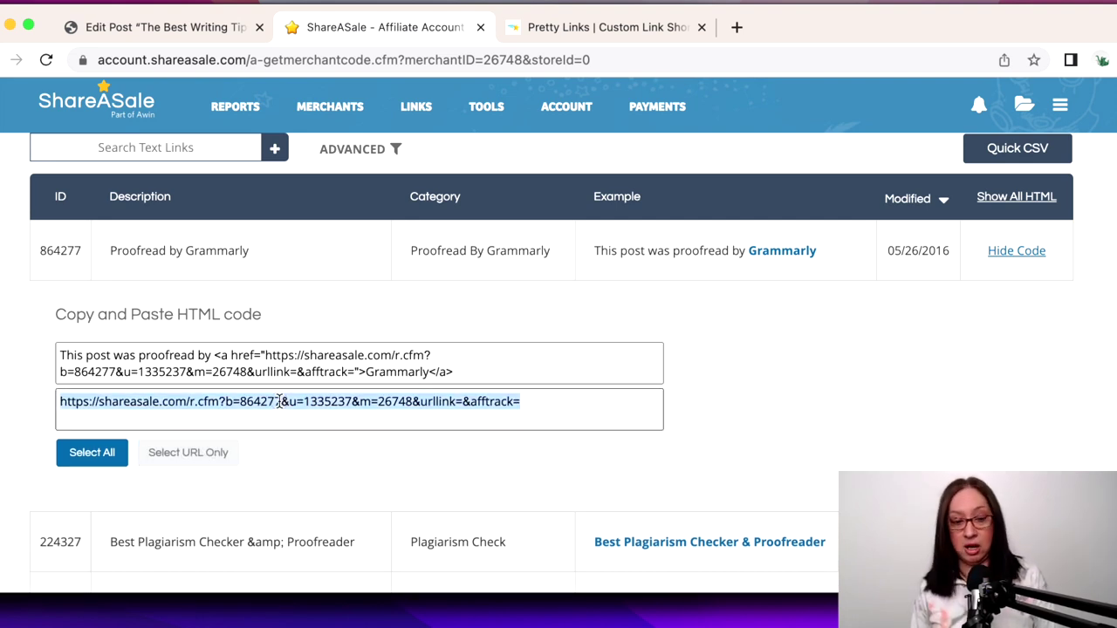
left_click(736, 27)
key("super+v")
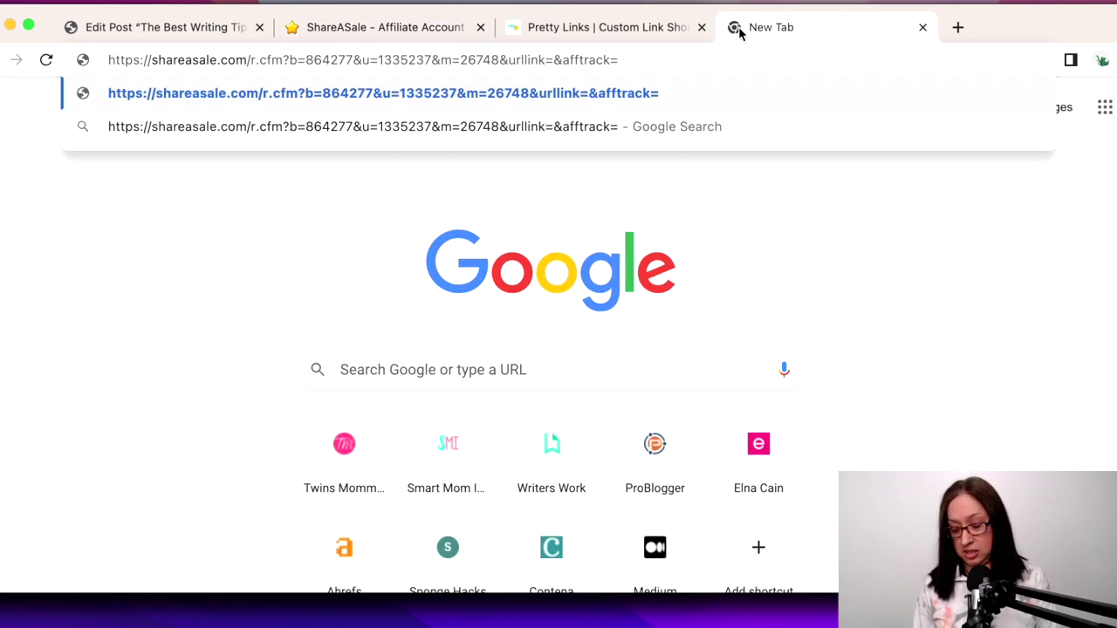
key("Return")
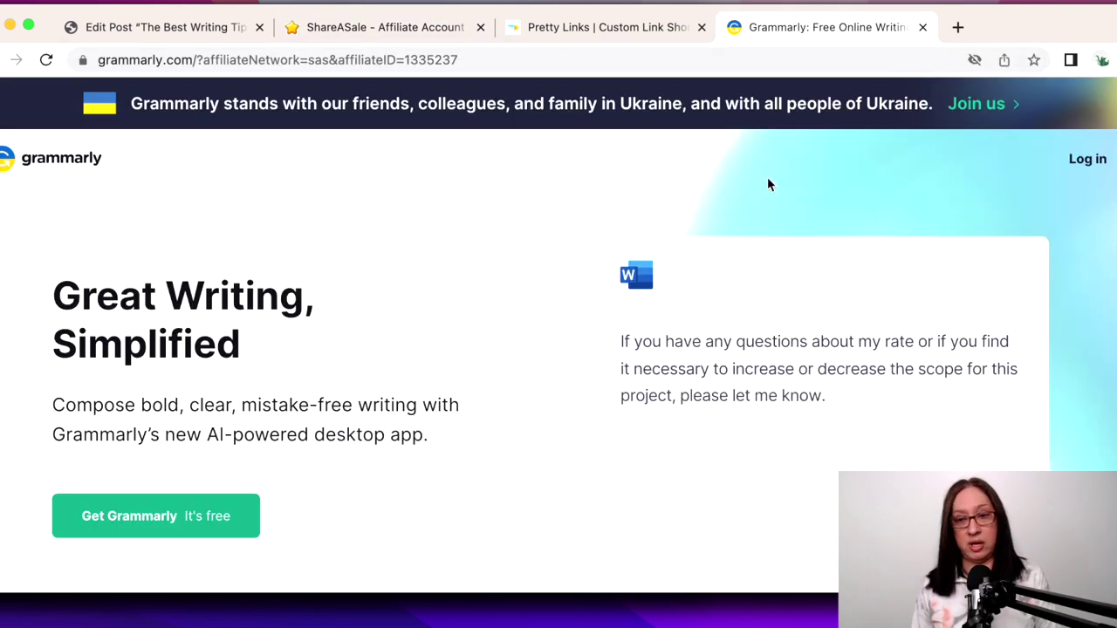
left_click(922, 27)
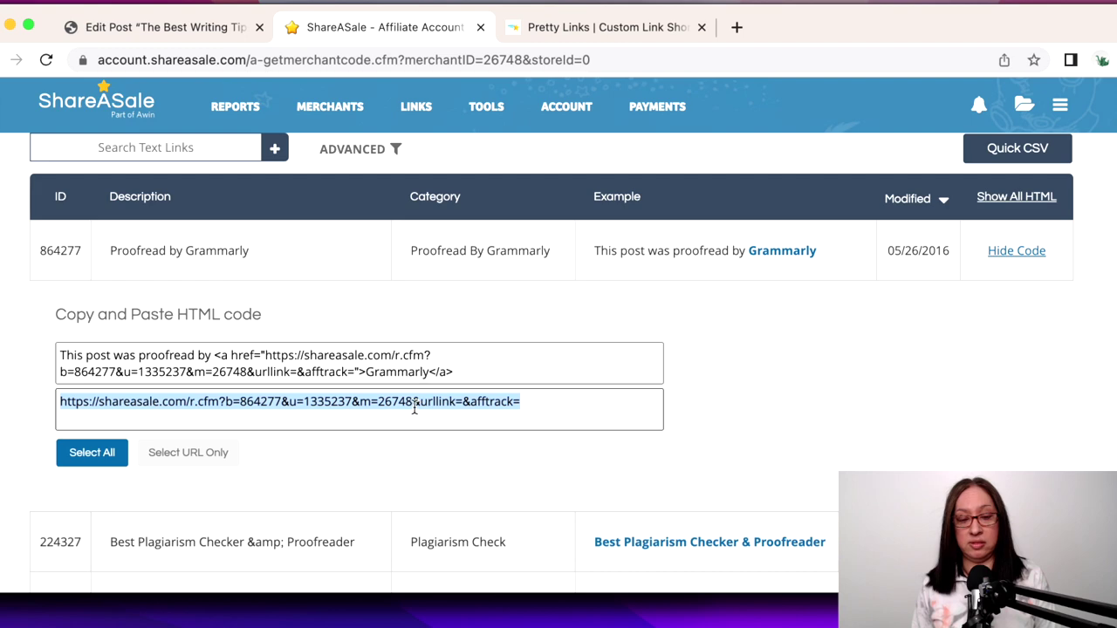
Select the affiliate URL and return to the WordPress post editor.
left_click(491, 401)
left_click(501, 400)
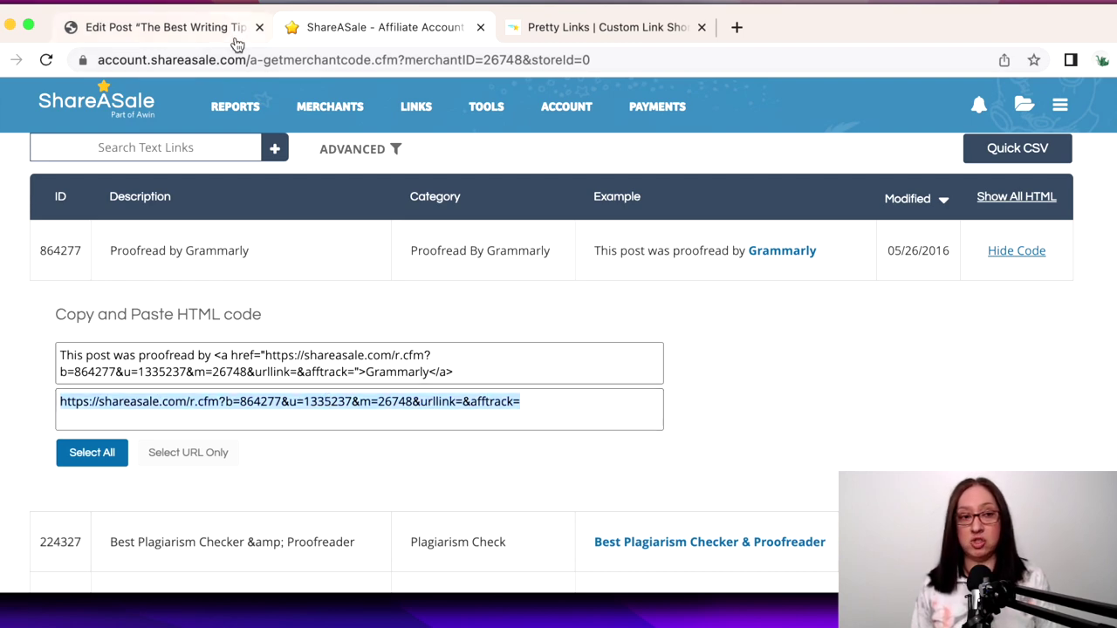
left_click(170, 31)
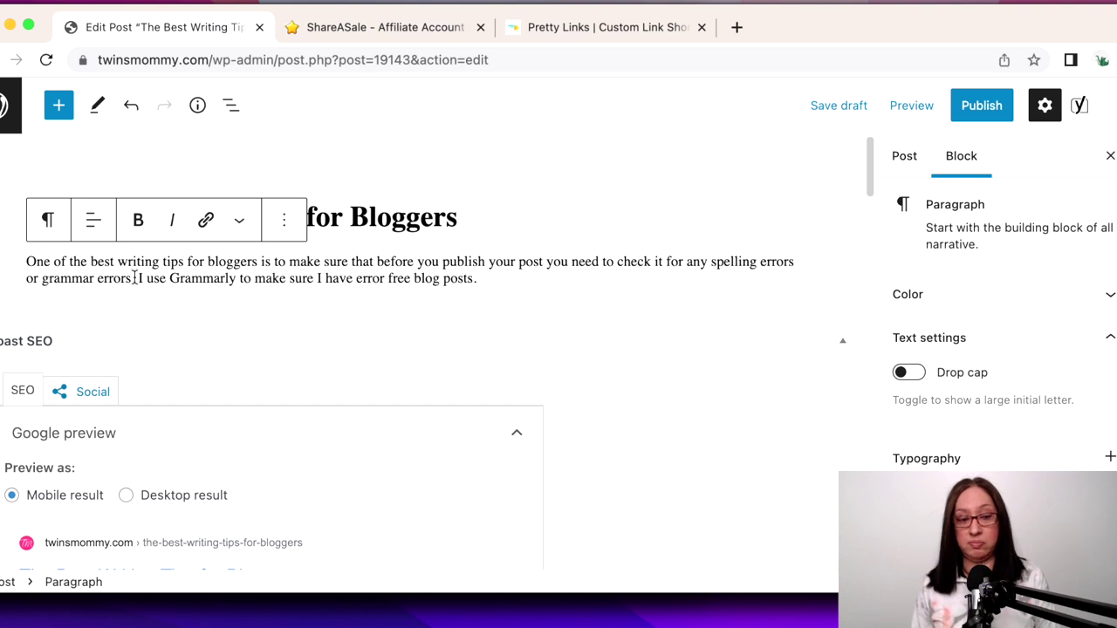
Link 'I use Grammarly' to the pasted ShareASale URL as sponsored, opening in a new tab.
left_click_drag(138, 278, 236, 277)
left_click(206, 220)
key("ctrl+v")
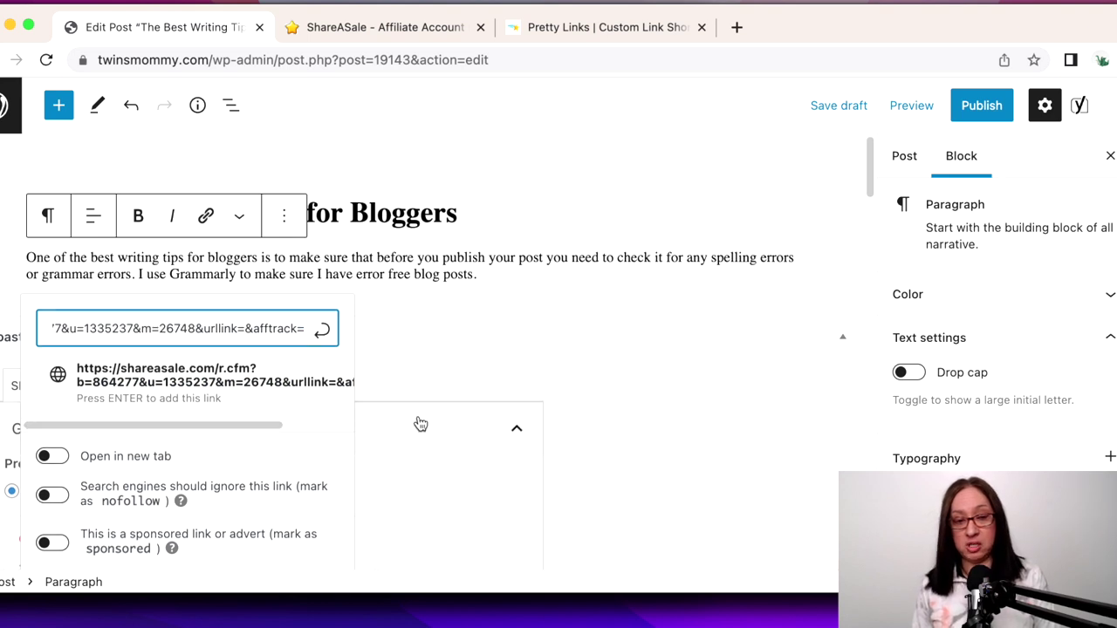
scroll(421, 425, "down", 3)
left_click(65, 443)
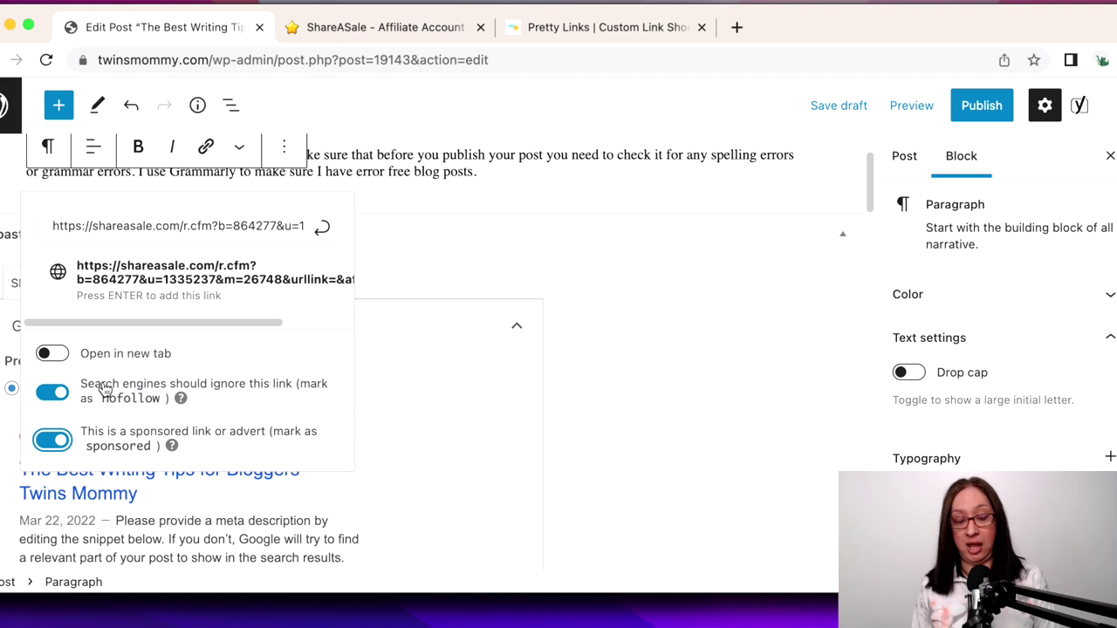
left_click(67, 356)
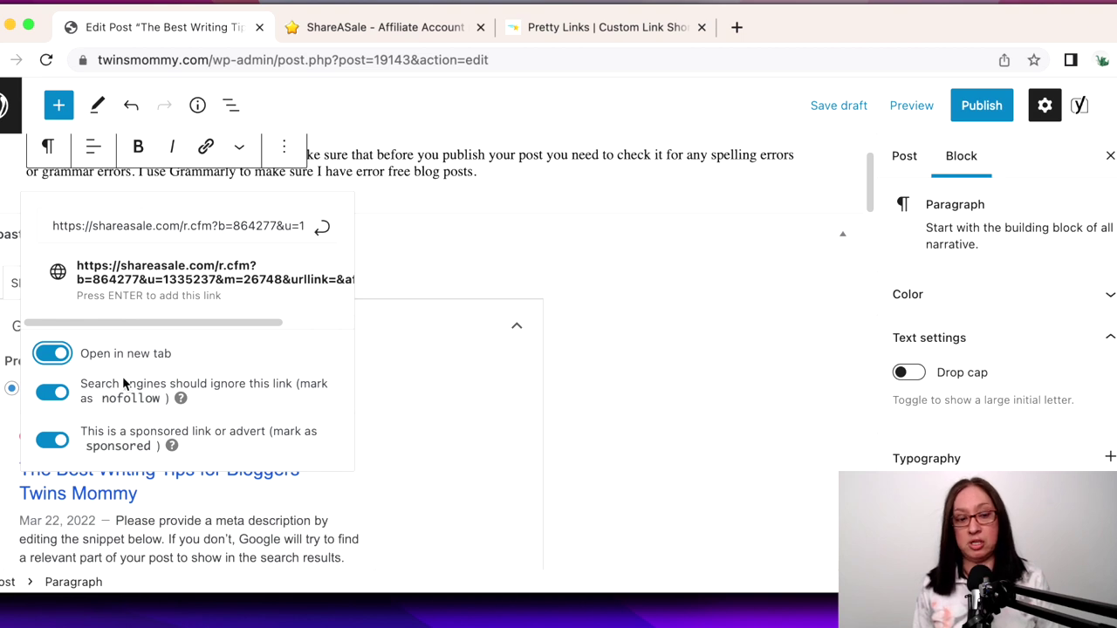
left_click(316, 277)
scroll(294, 215, "up", 2)
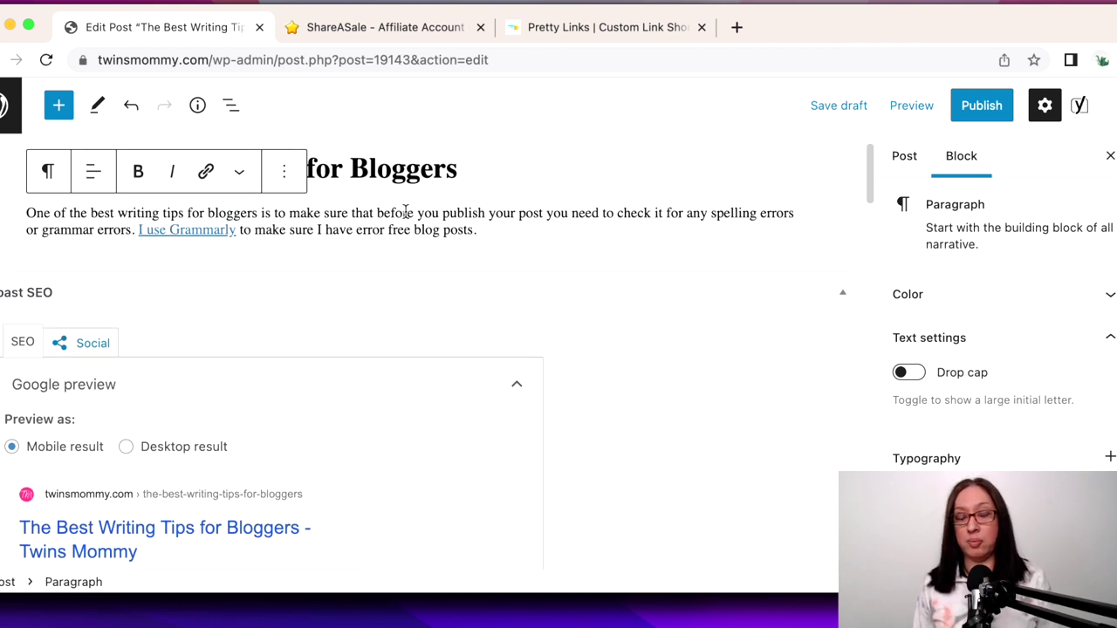
double_click(459, 216)
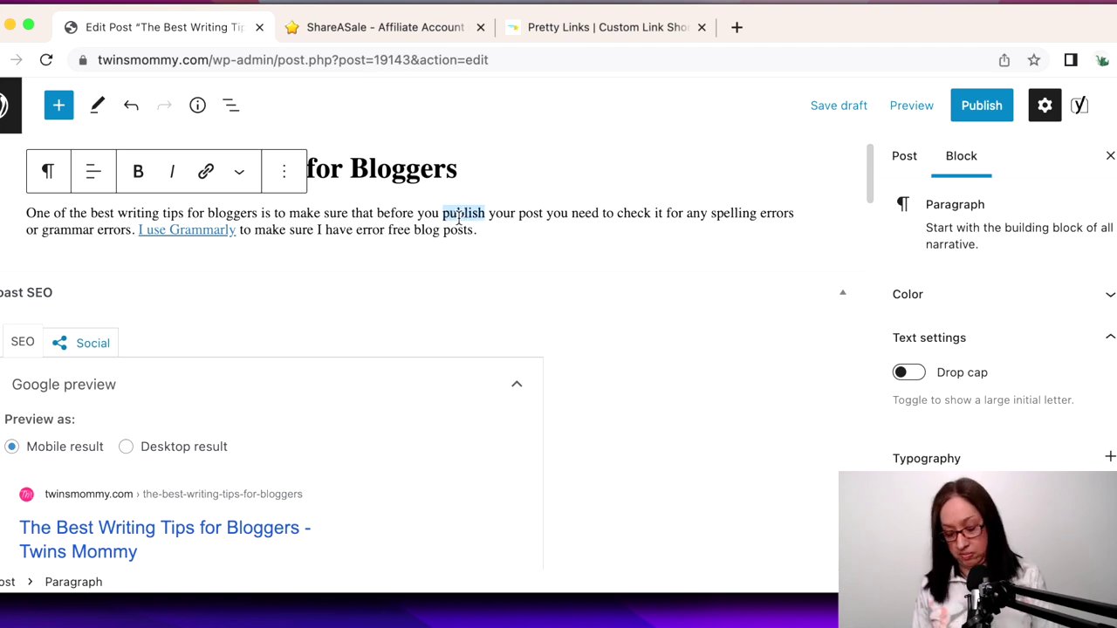
key("super+k")
type("https://tw")
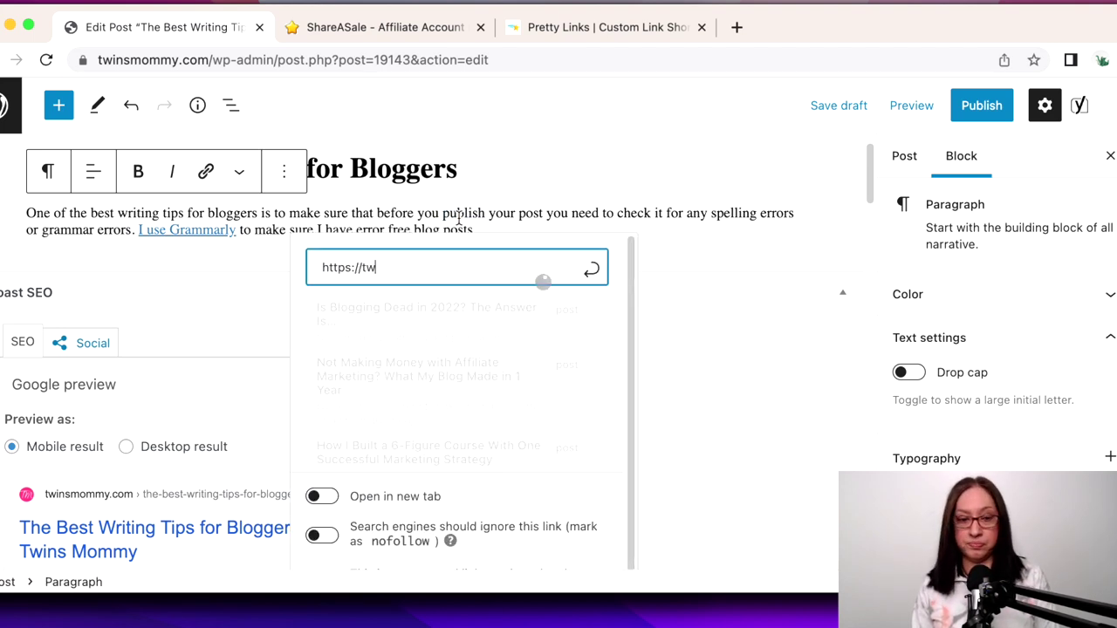
type("insmommy.com")
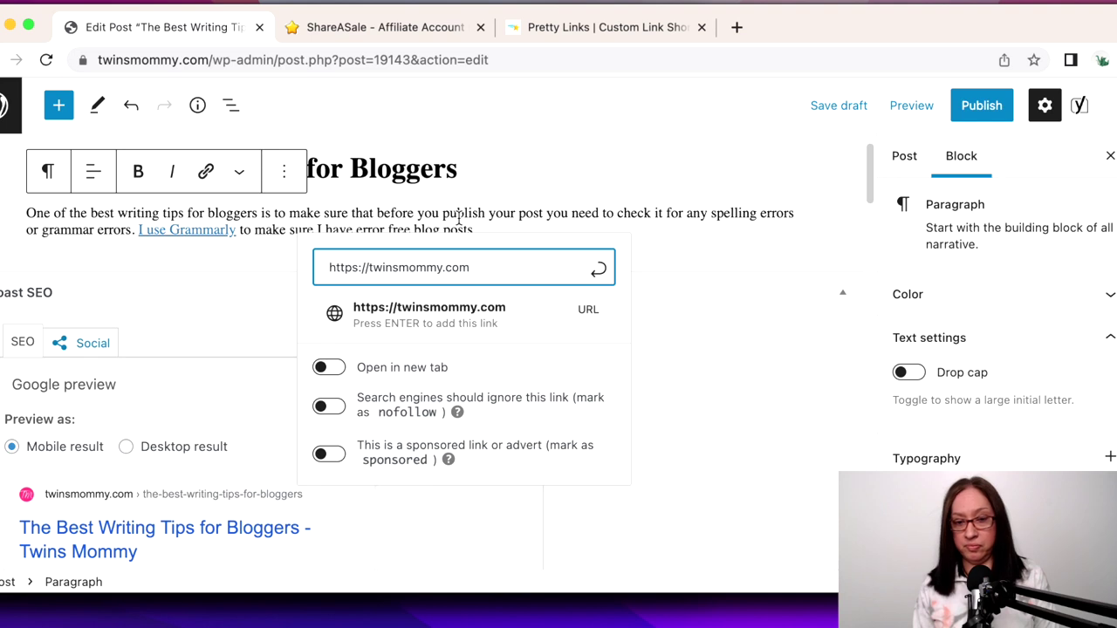
type("/go")
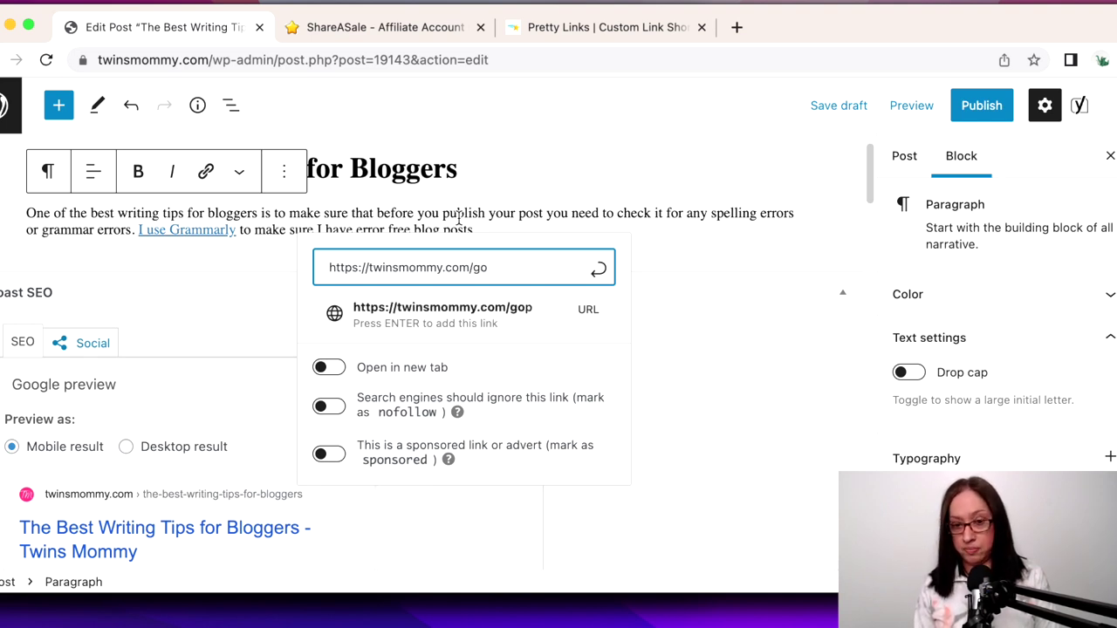
type("p/grammarly")
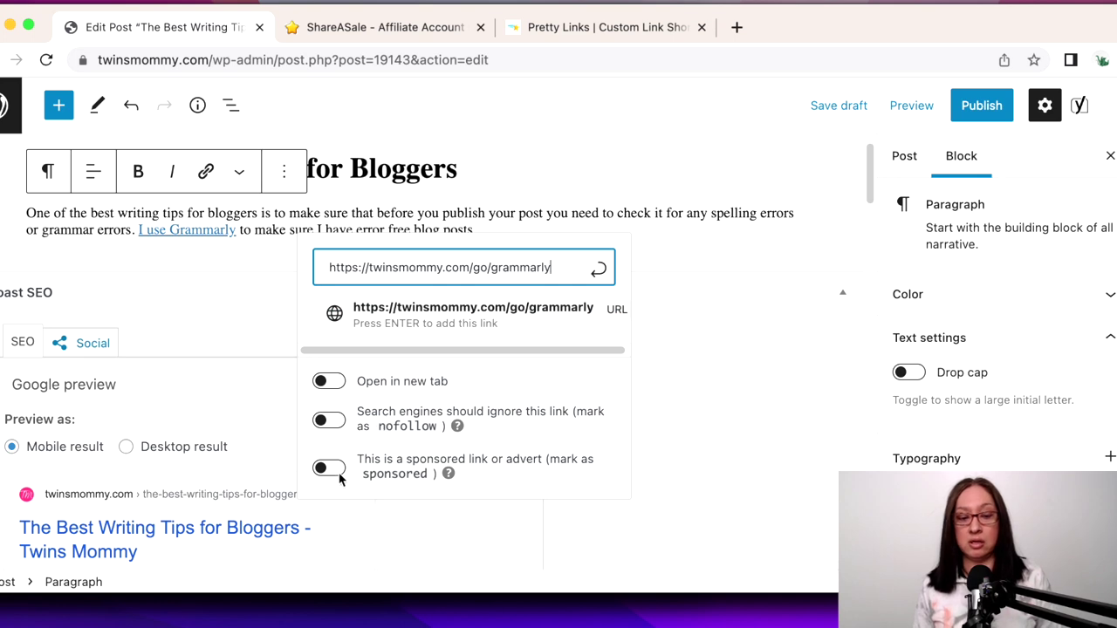
left_click(330, 468)
left_click(327, 381)
left_click(598, 269)
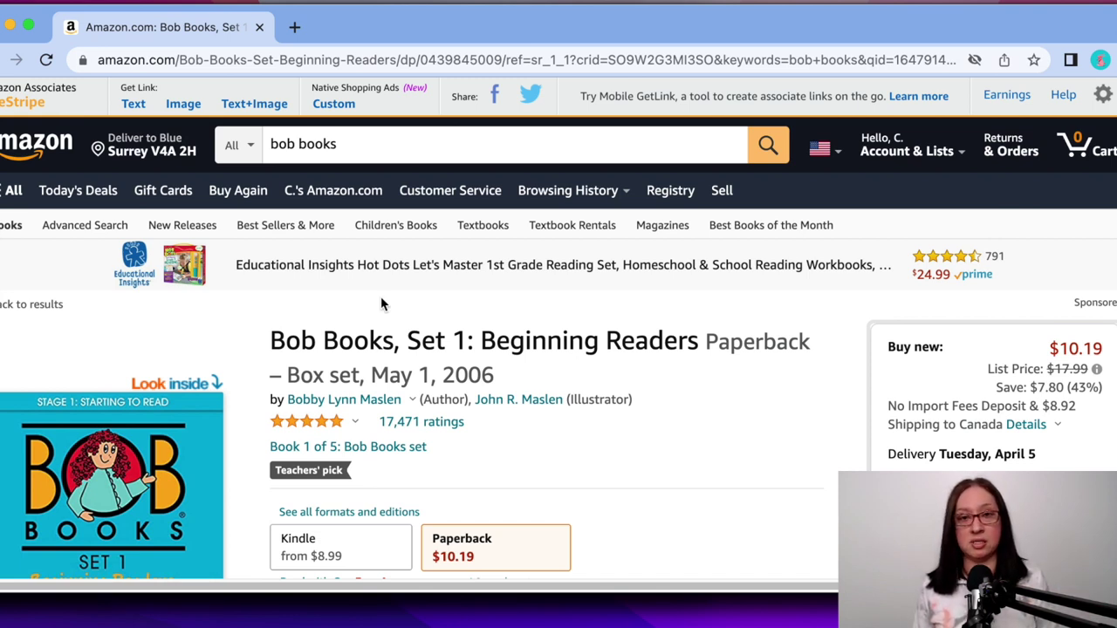
Get the SiteStripe text link for Bob Books, checking the full link, then the amzn.to short link.
left_click(132, 105)
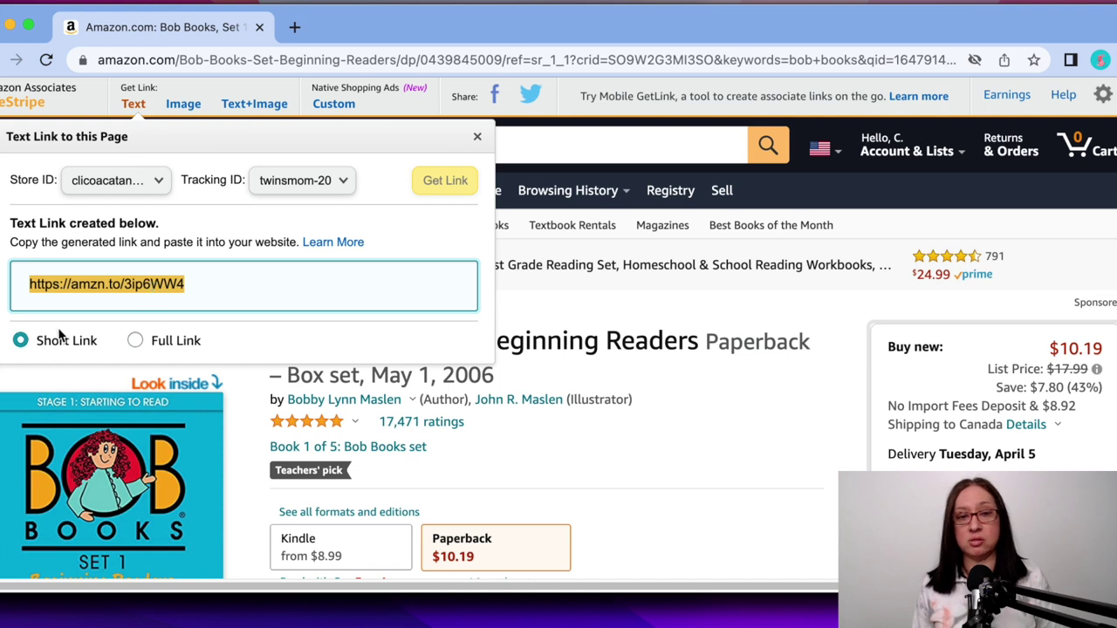
left_click(137, 341)
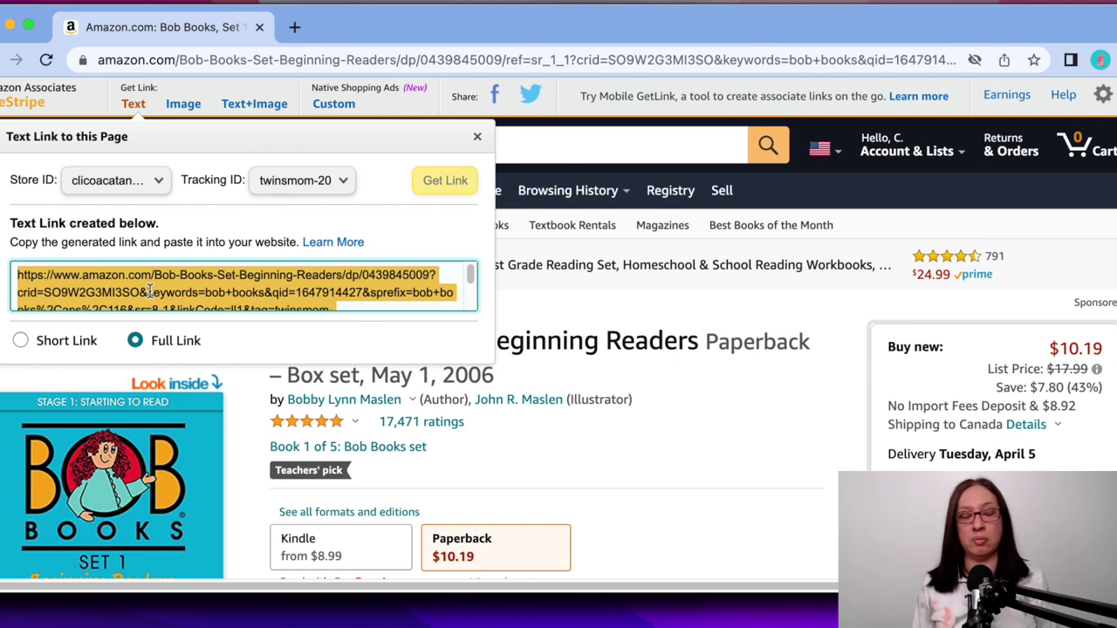
left_click(53, 340)
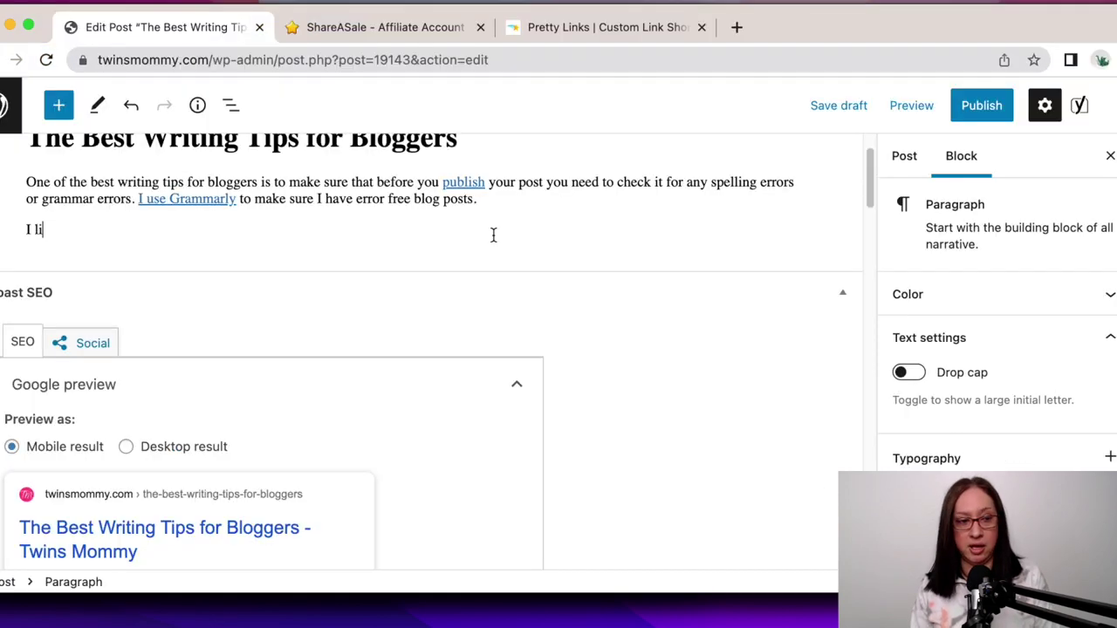
type("us")
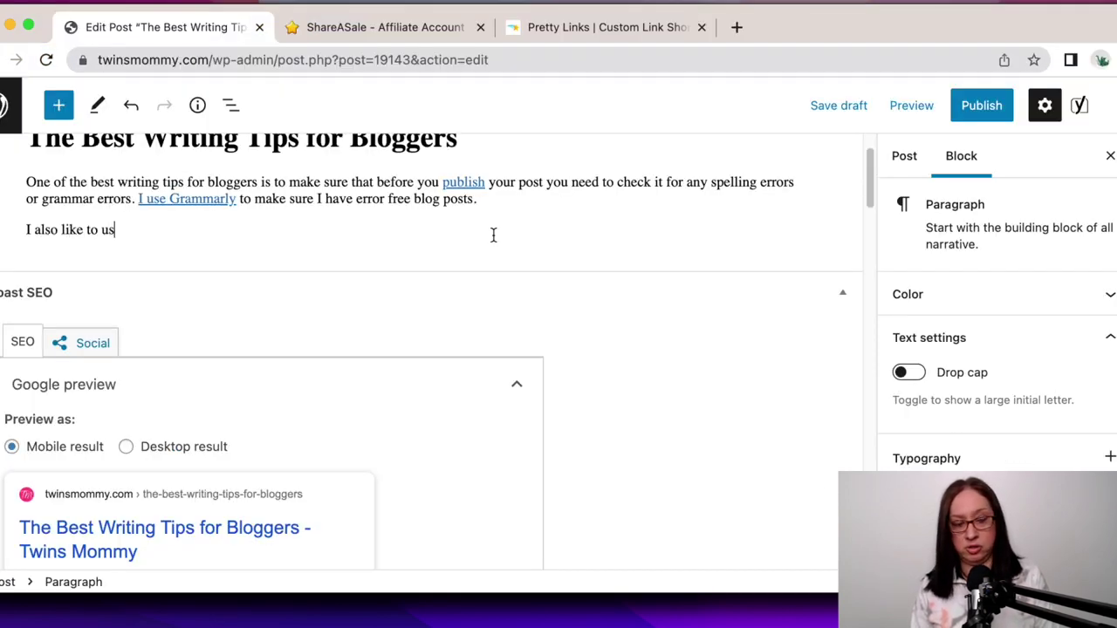
type("e this blog publishing planner to help me ")
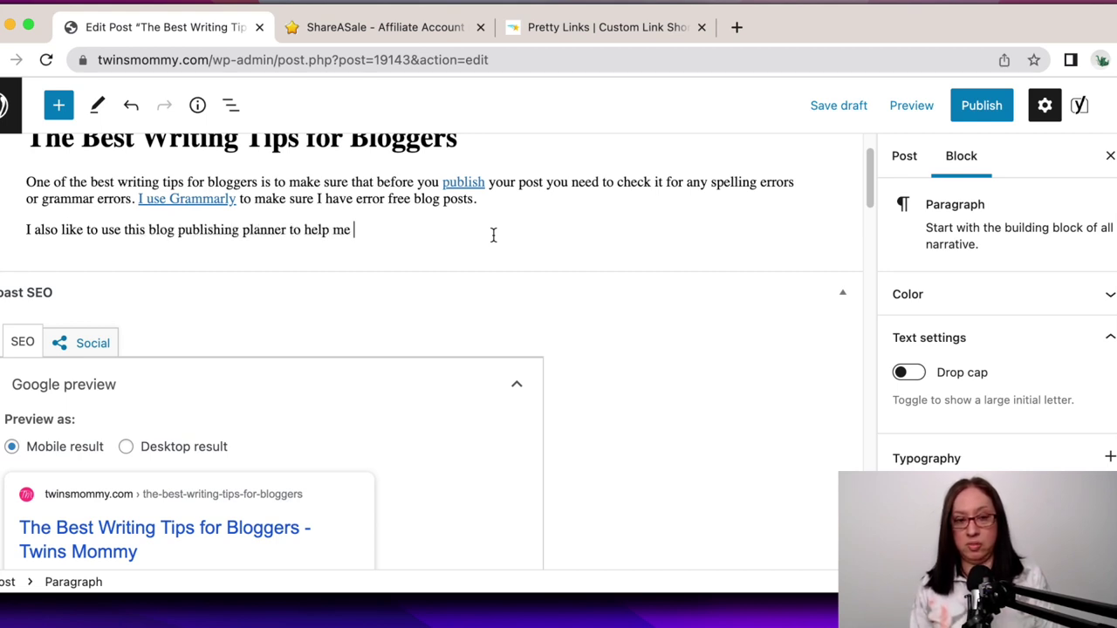
type("create my content calendar.")
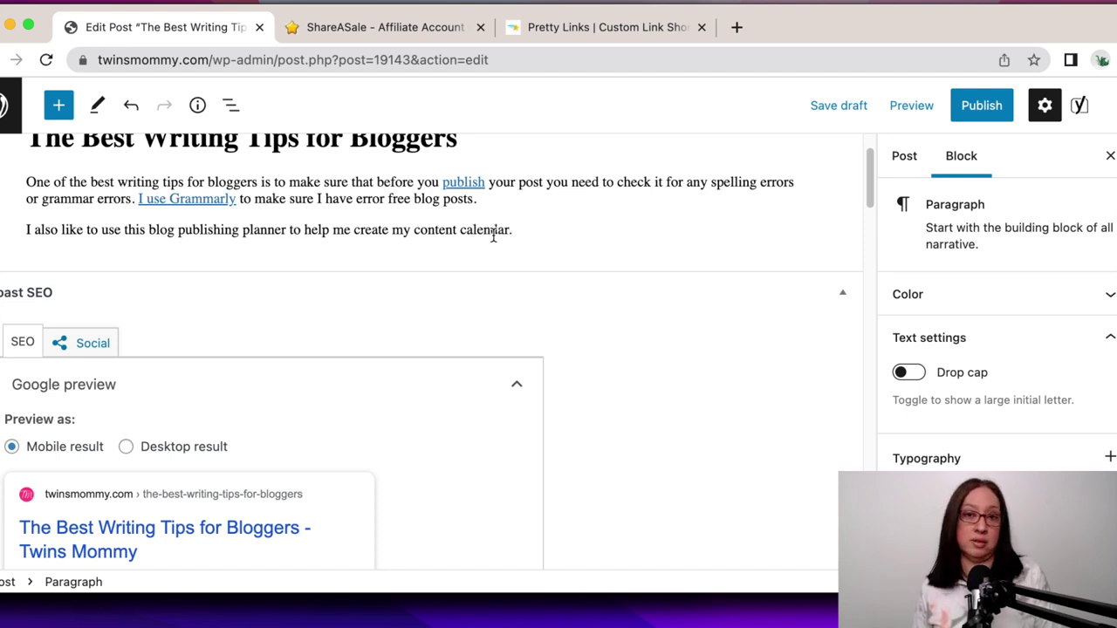
left_click_drag(150, 229, 288, 230)
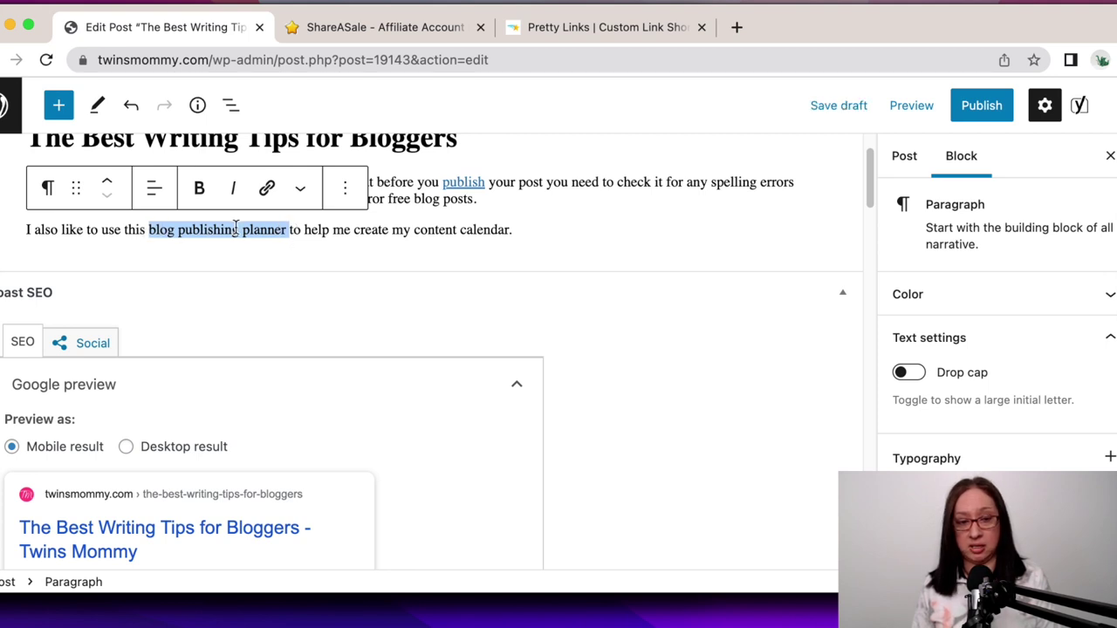
left_click(267, 187)
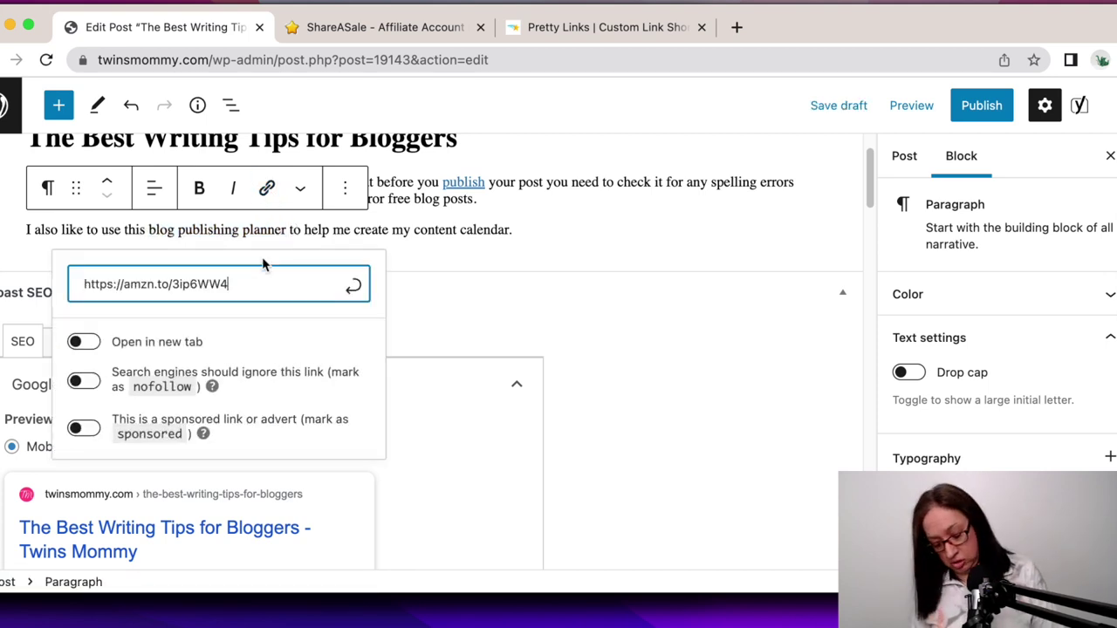
type("https://amzn.to/3ip6WW4")
left_click(83, 384)
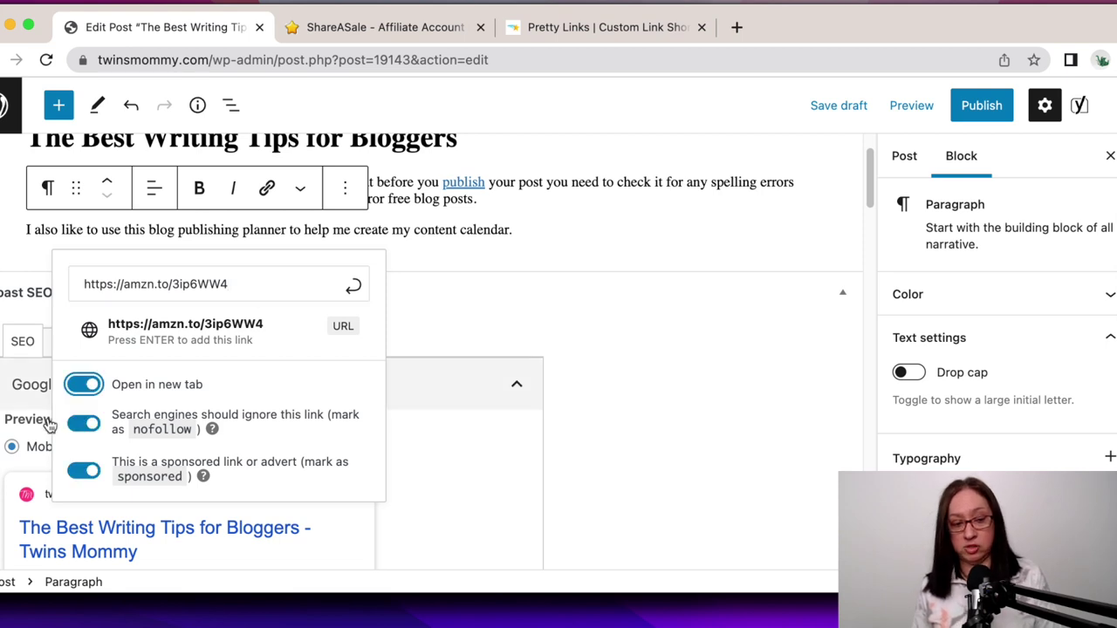
left_click(352, 287)
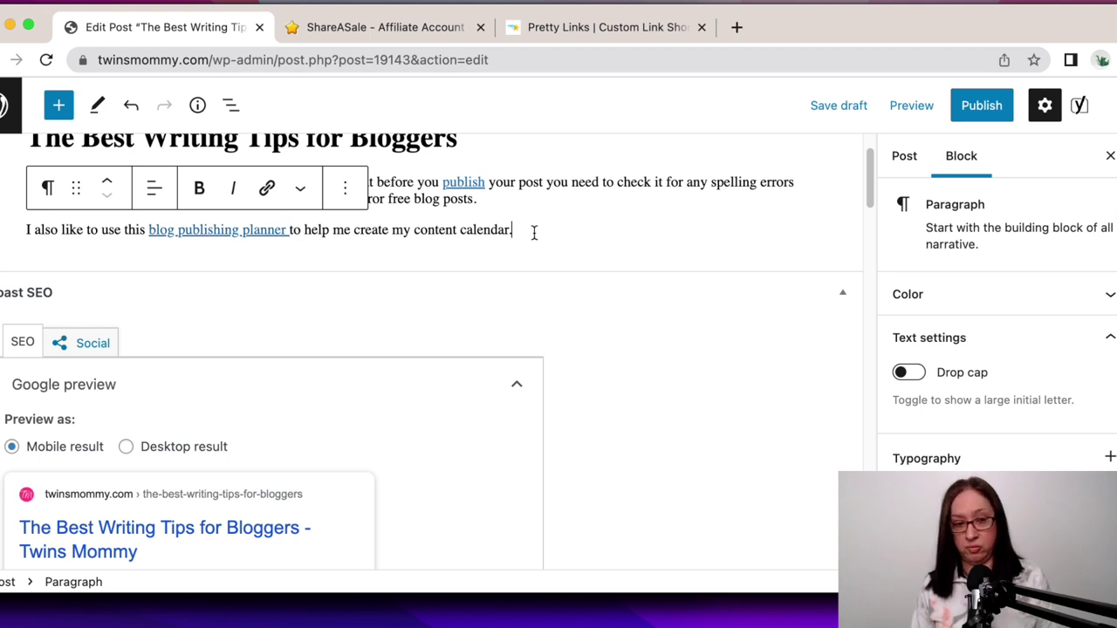
key("Return")
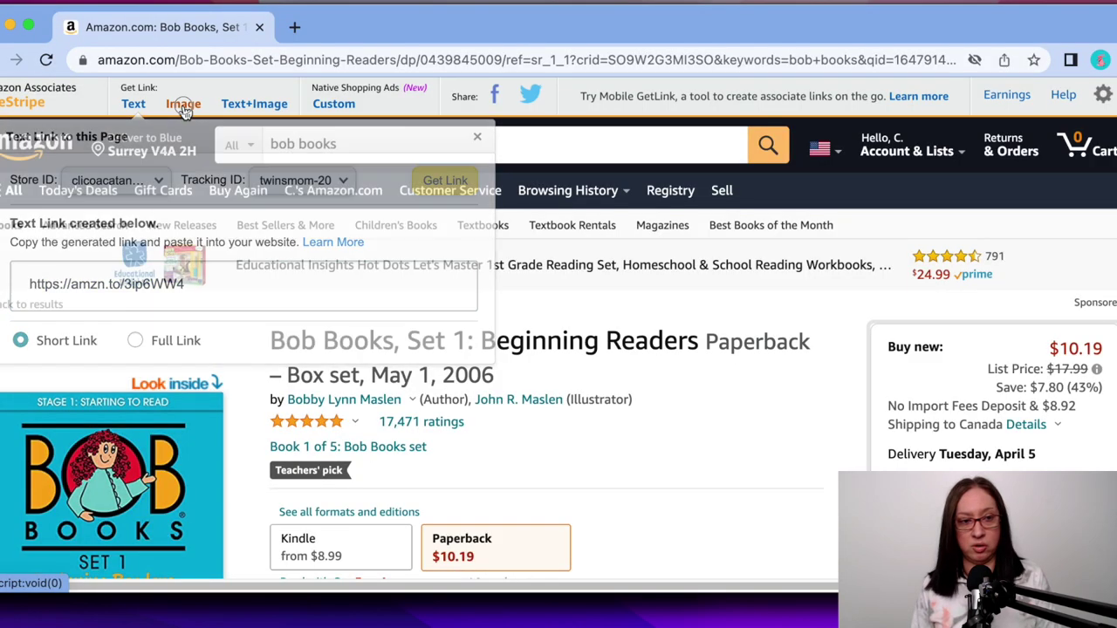
Pick Image in SiteStripe and choose the Large size for the Bob Books code.
left_click(184, 103)
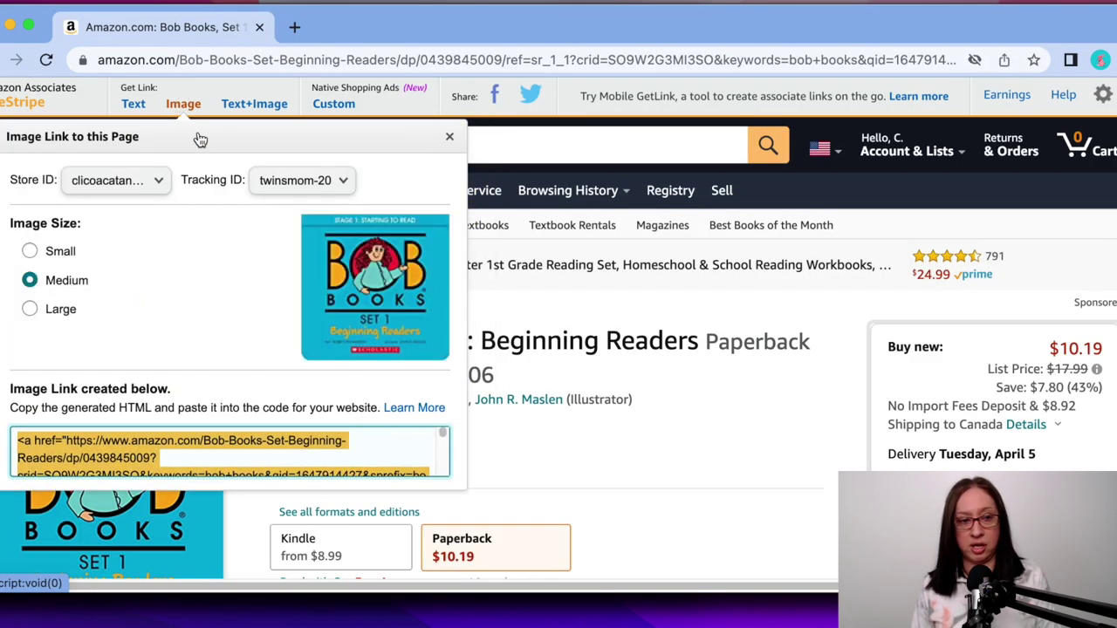
left_click(31, 309)
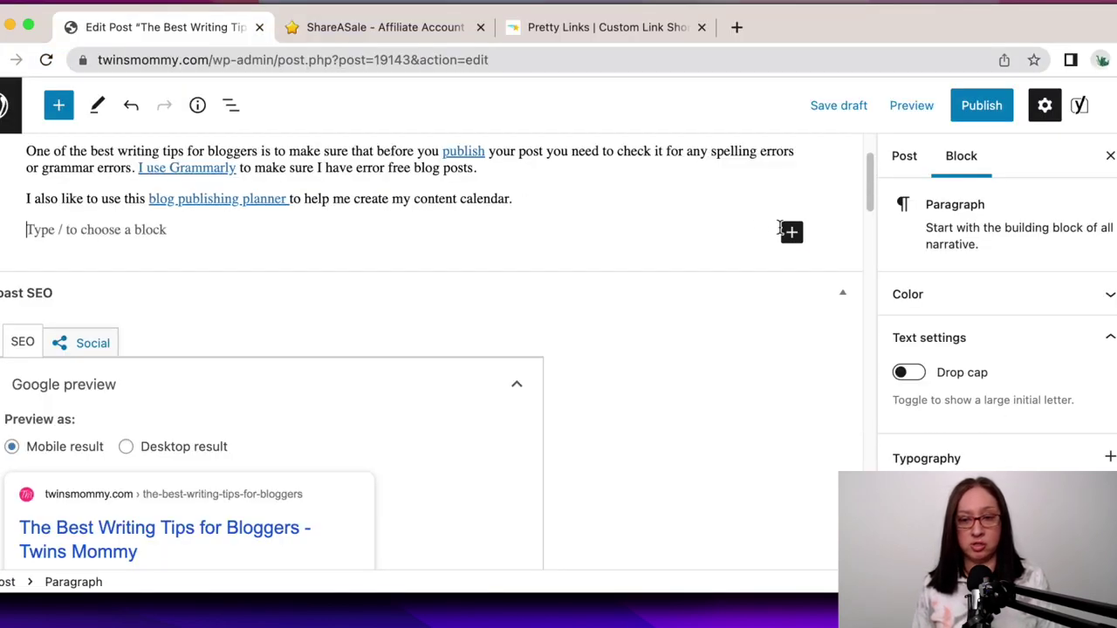
Insert a Custom HTML block with the pasted Amazon image code and preview the Bob Books cover.
left_click(792, 233)
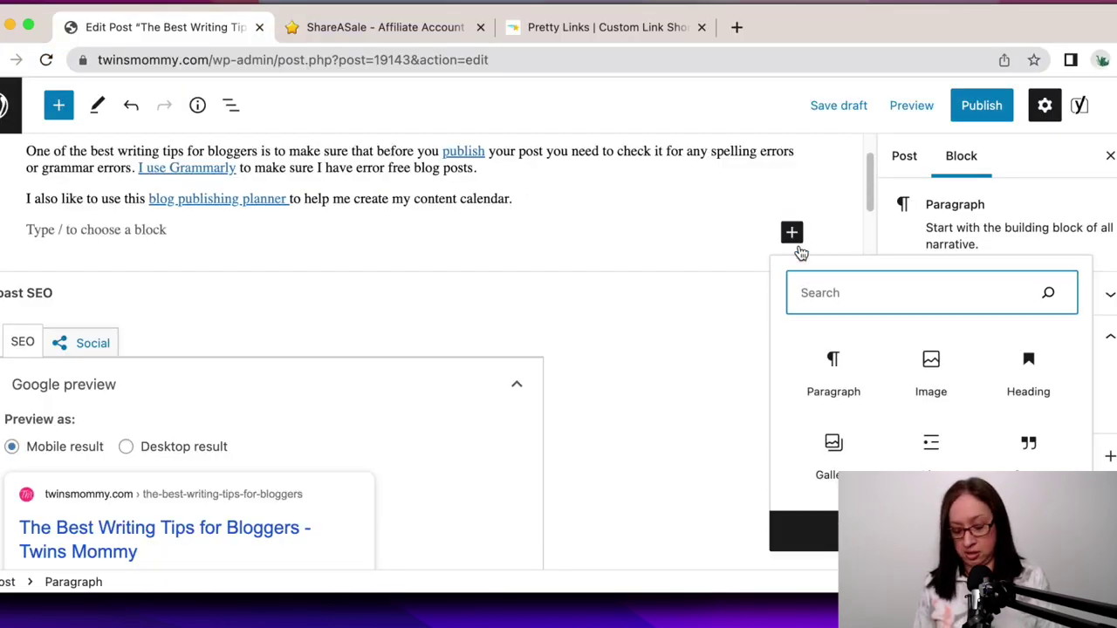
type("htm")
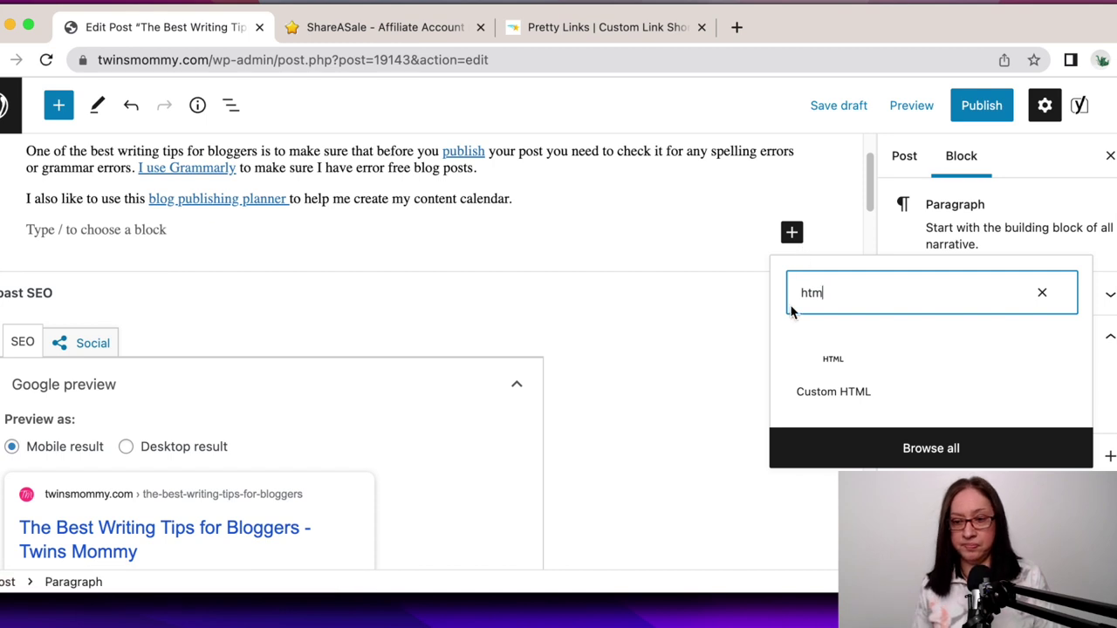
left_click(834, 391)
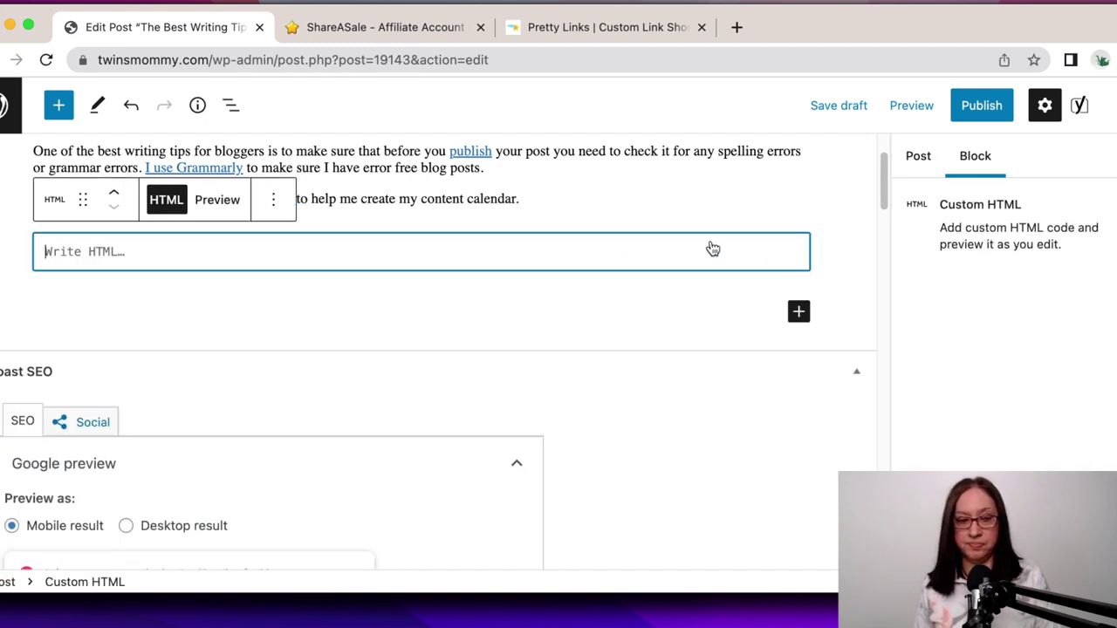
left_click(117, 249)
key("super+v")
left_click(217, 200)
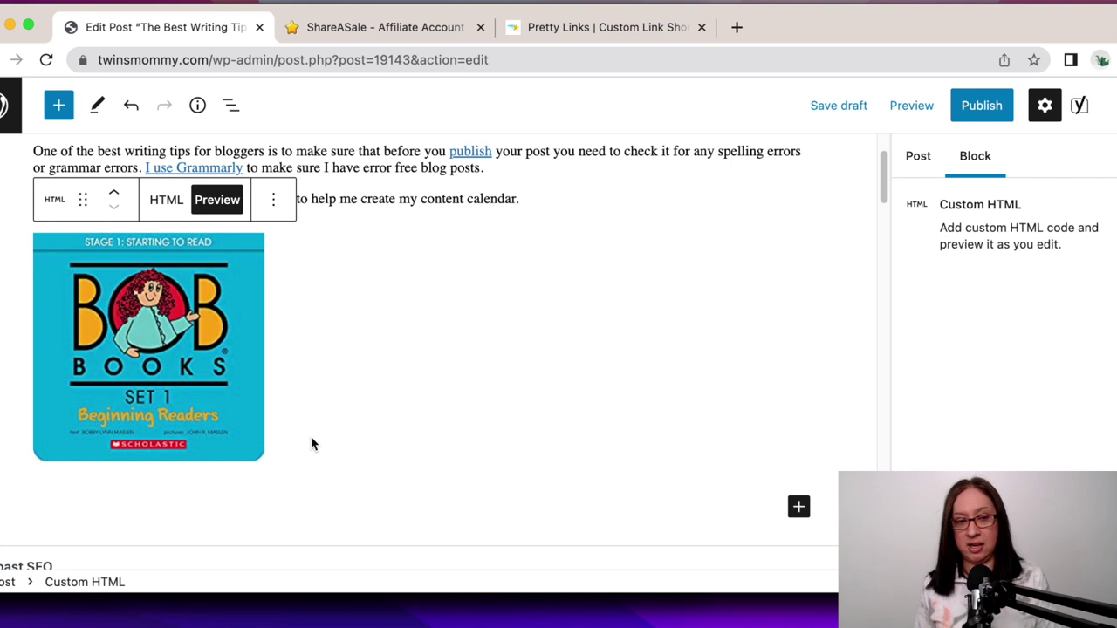
scroll(305, 454, "down", 5)
Add a Classic block and paste the Amazon image code through its HTML editing mode.
left_click(800, 288)
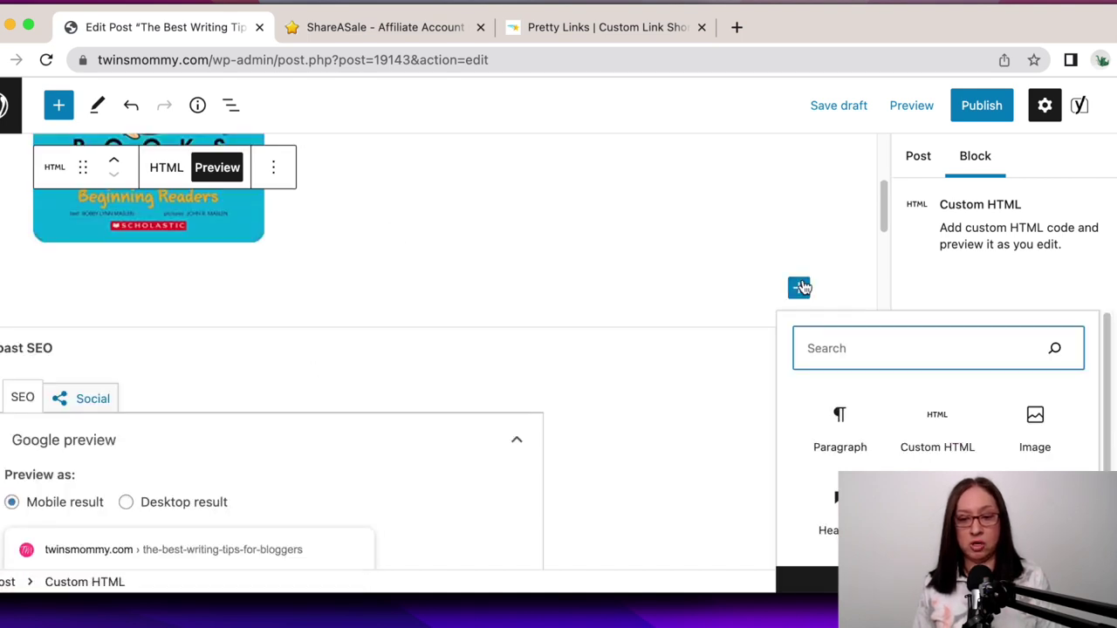
type("cla")
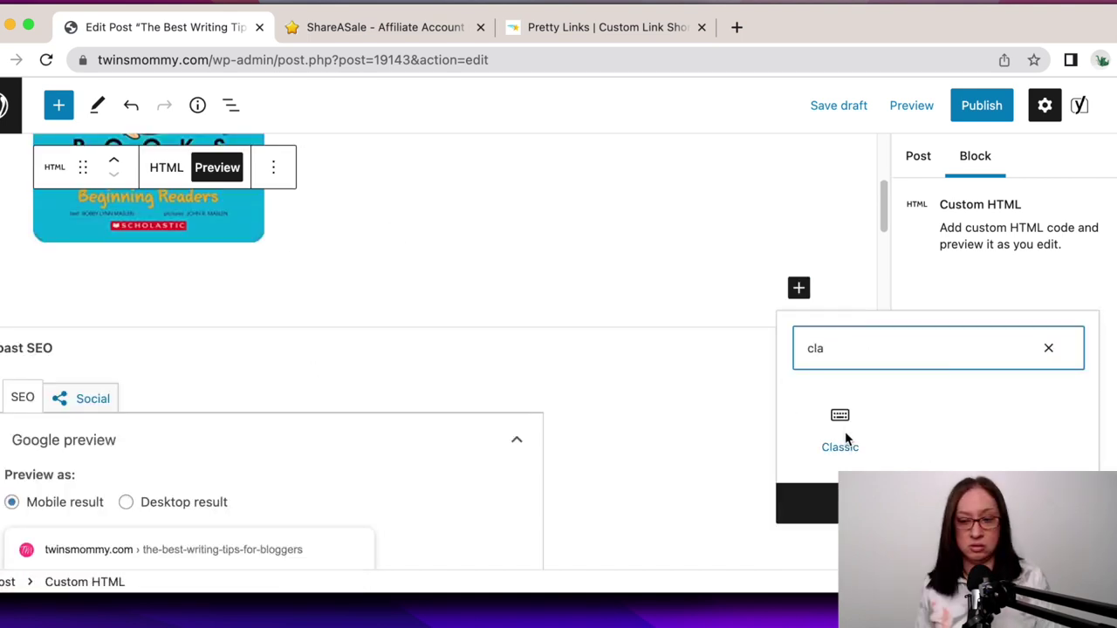
left_click(836, 426)
left_click(281, 246)
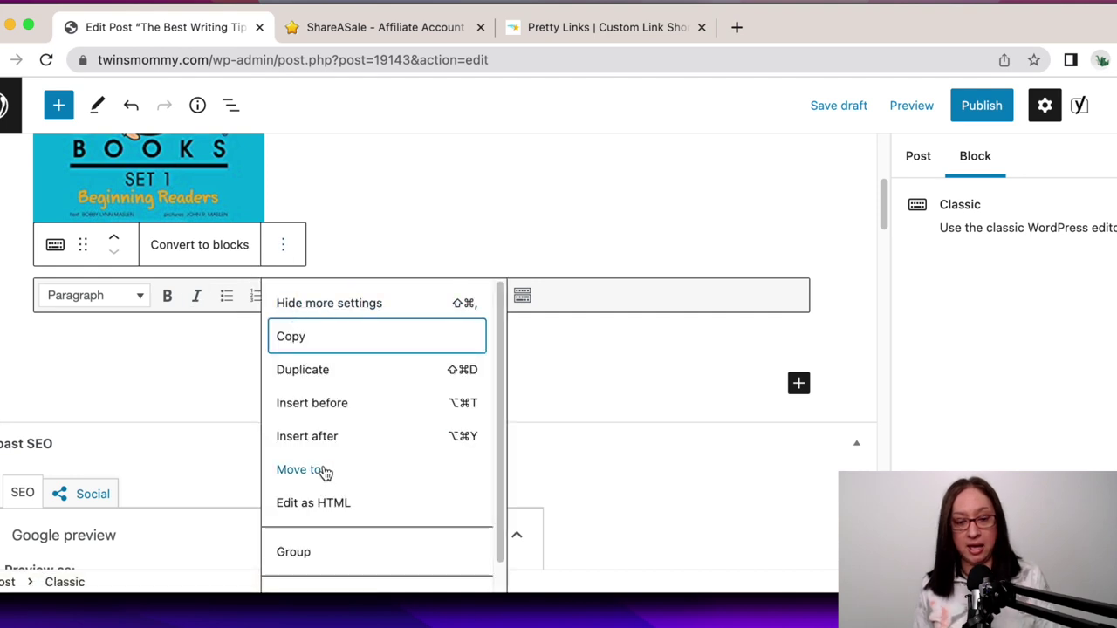
left_click(316, 434)
key("super+v")
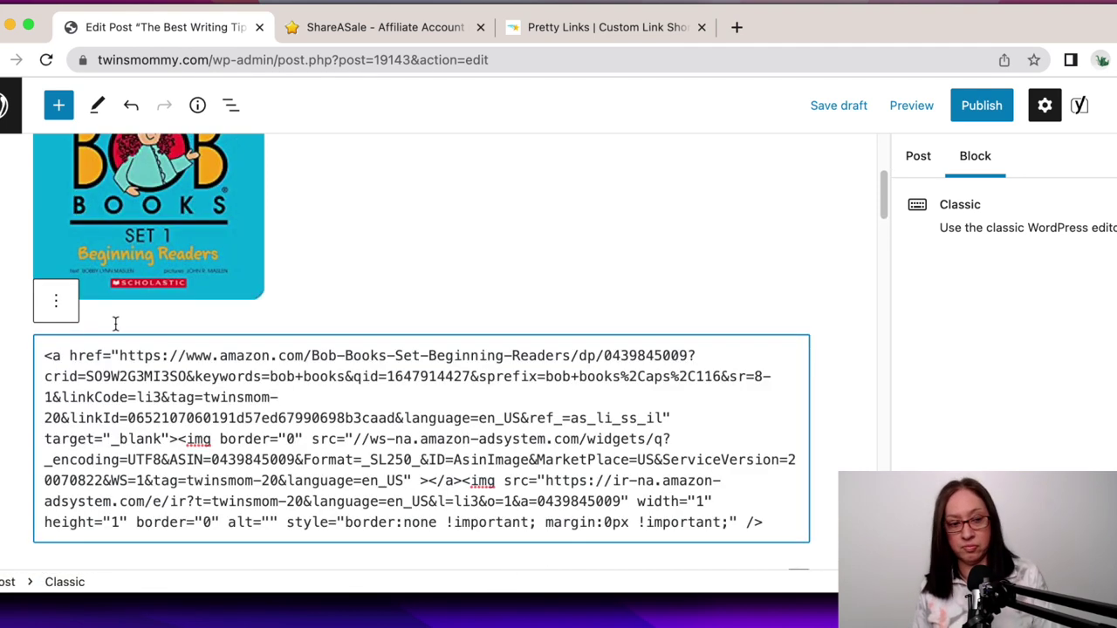
left_click(56, 302)
left_click(97, 569)
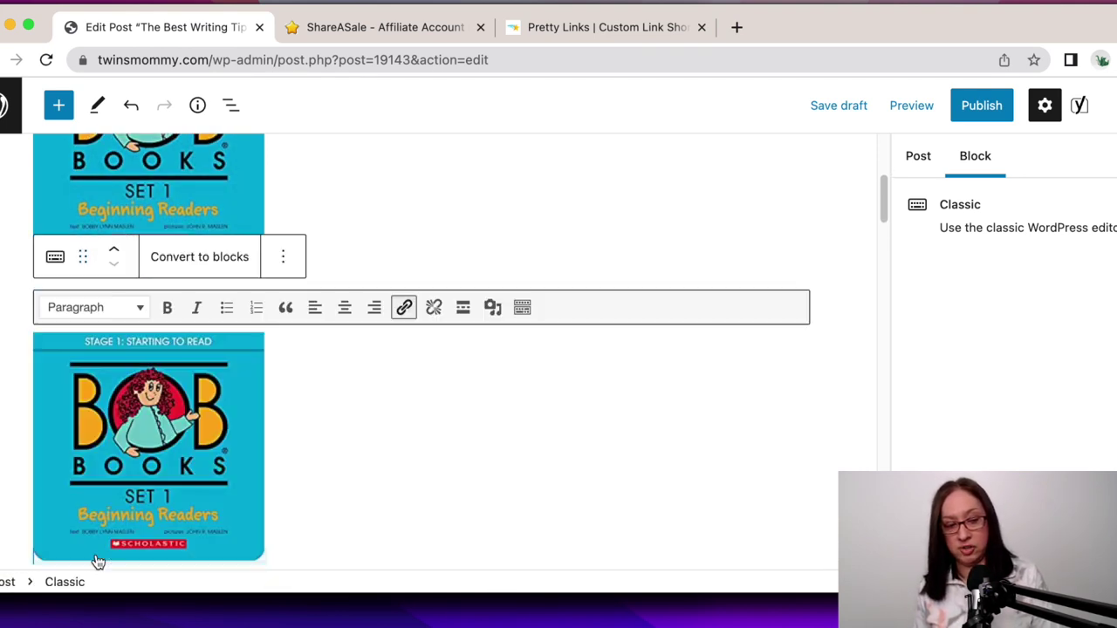
Center the Bob Books image, convert the Classic content to blocks, and start a paragraph below.
left_click(374, 309)
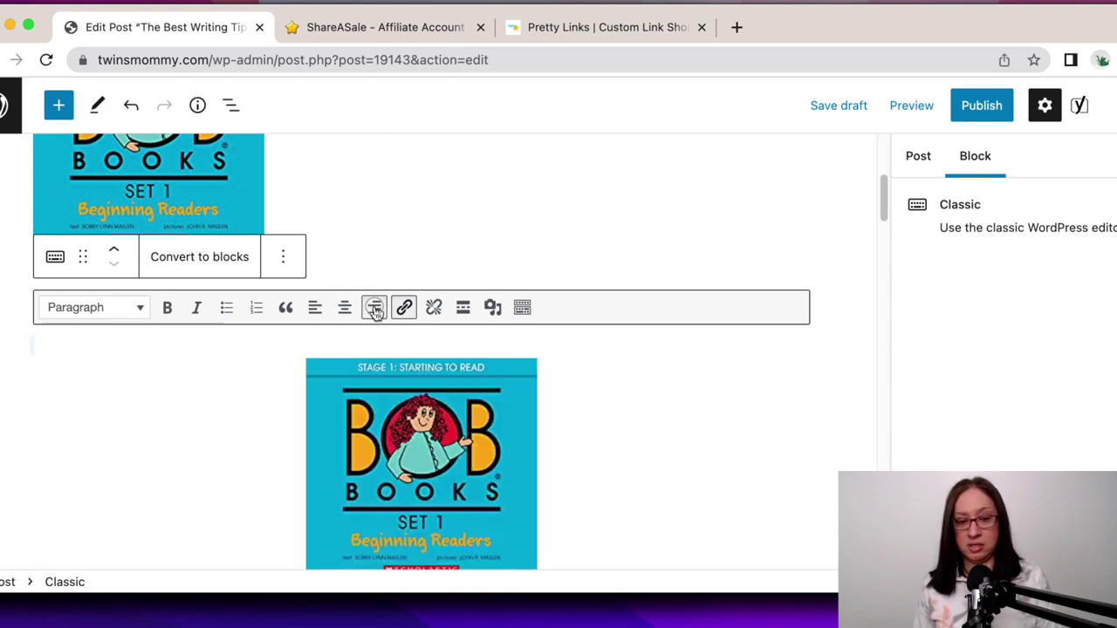
left_click(345, 308)
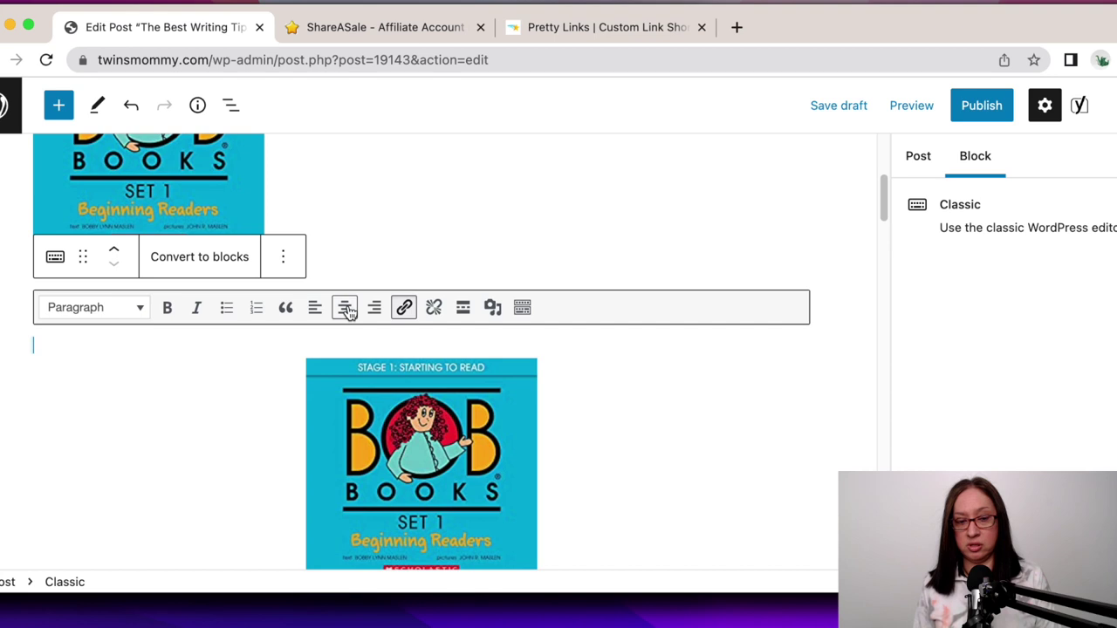
scroll(269, 376, "down", 2)
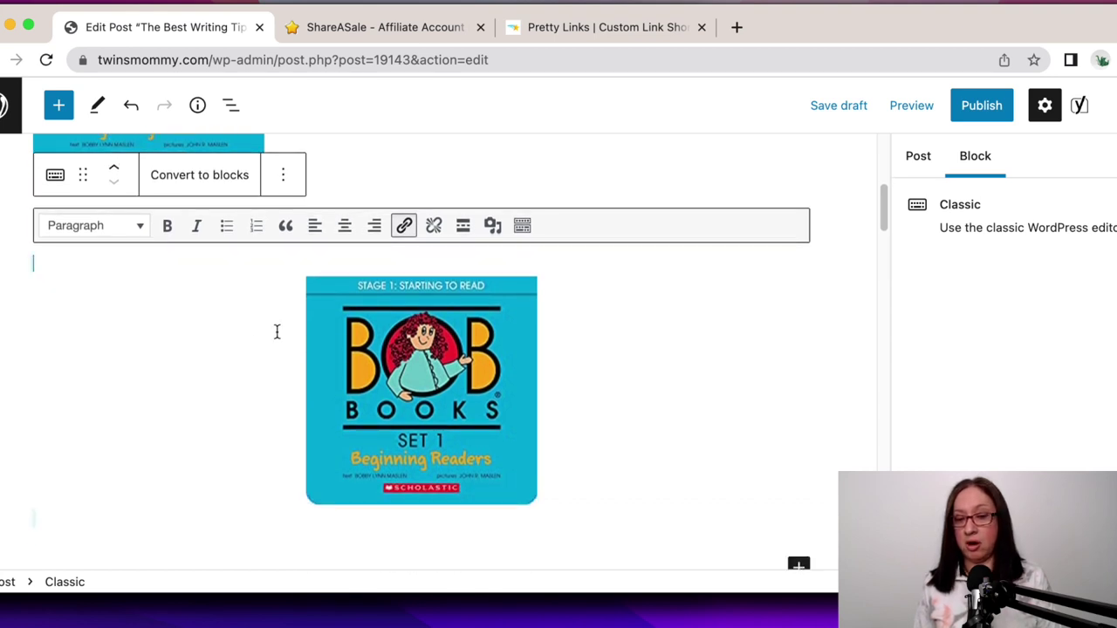
scroll(243, 260, "down", 2)
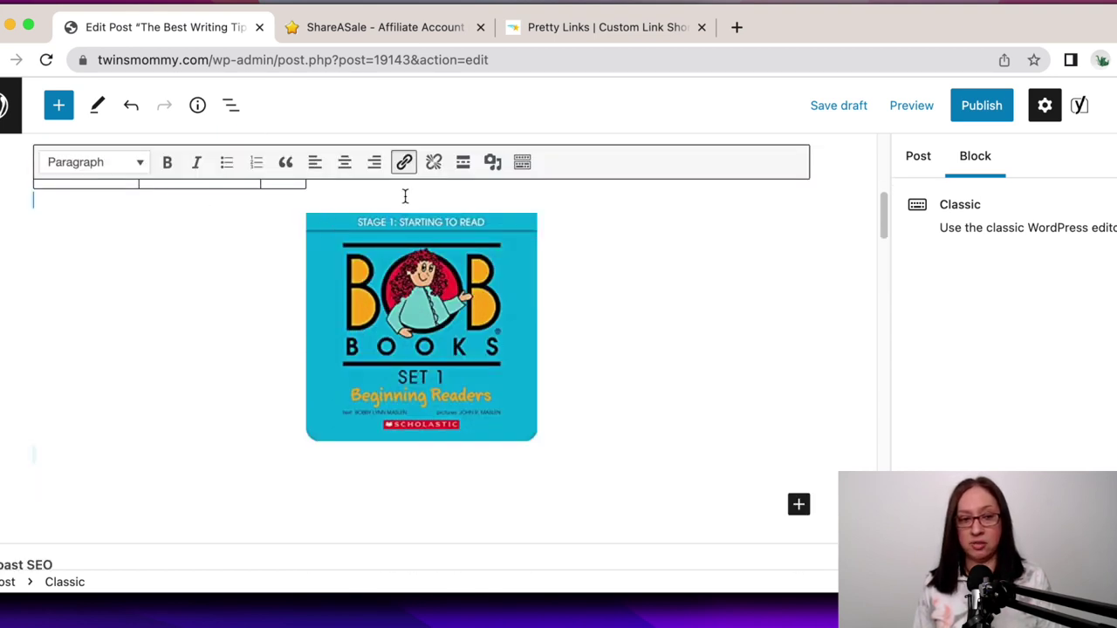
left_click(316, 166)
left_click(316, 166)
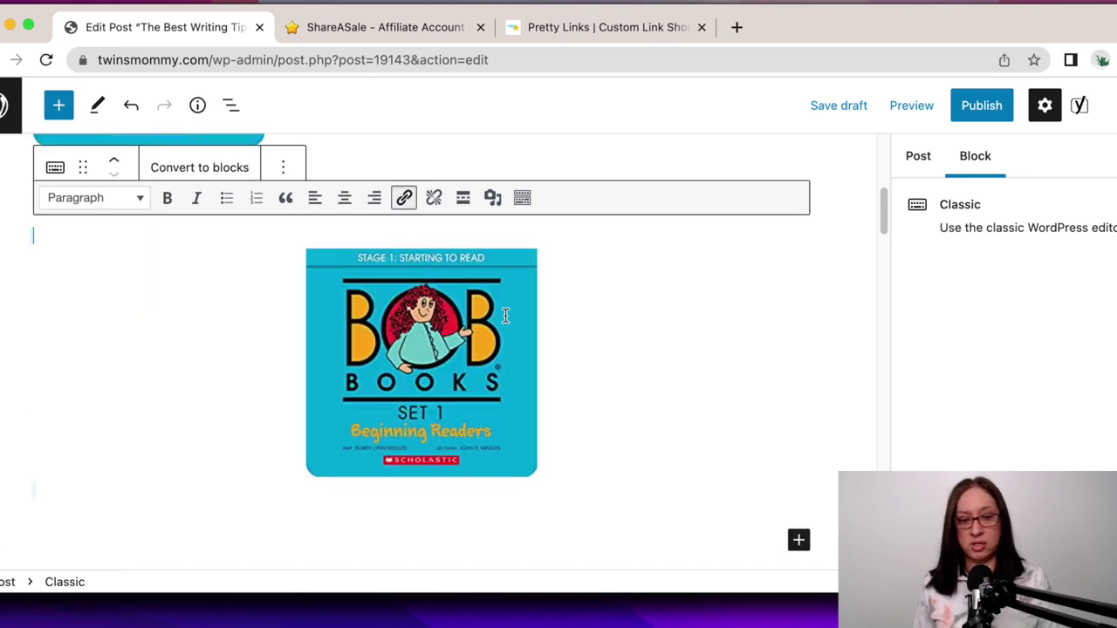
left_click(207, 166)
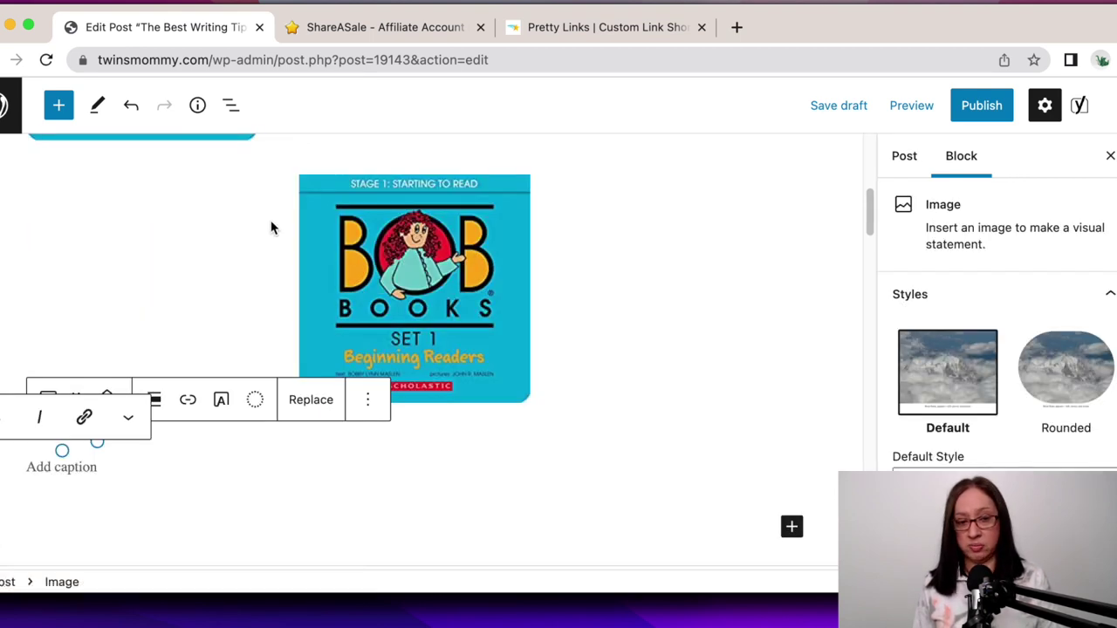
scroll(283, 260, "down", 4)
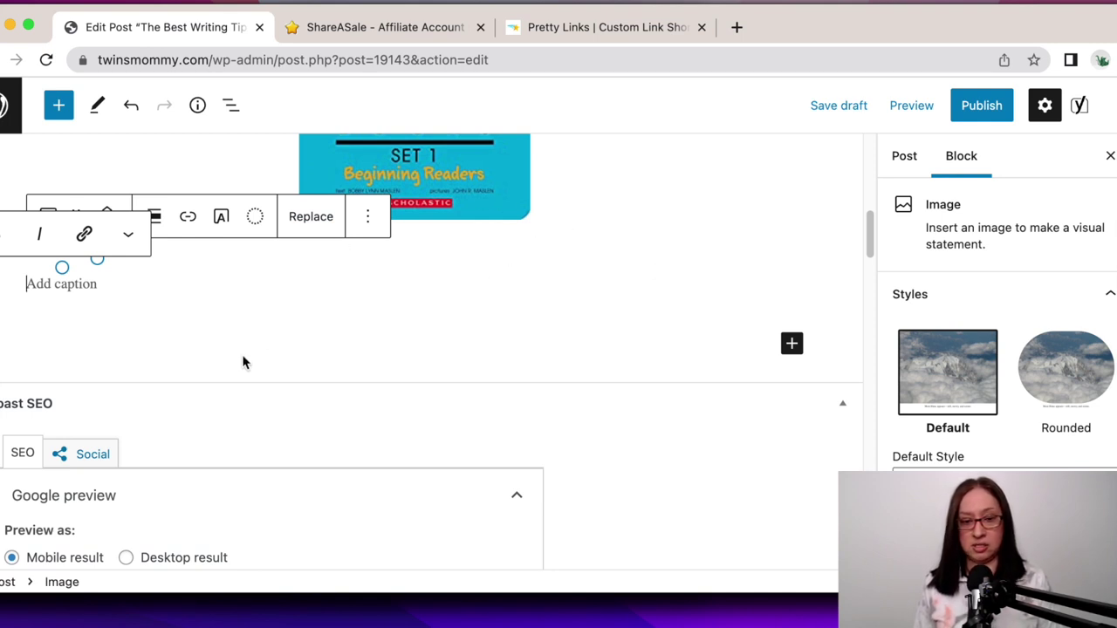
left_click(238, 384)
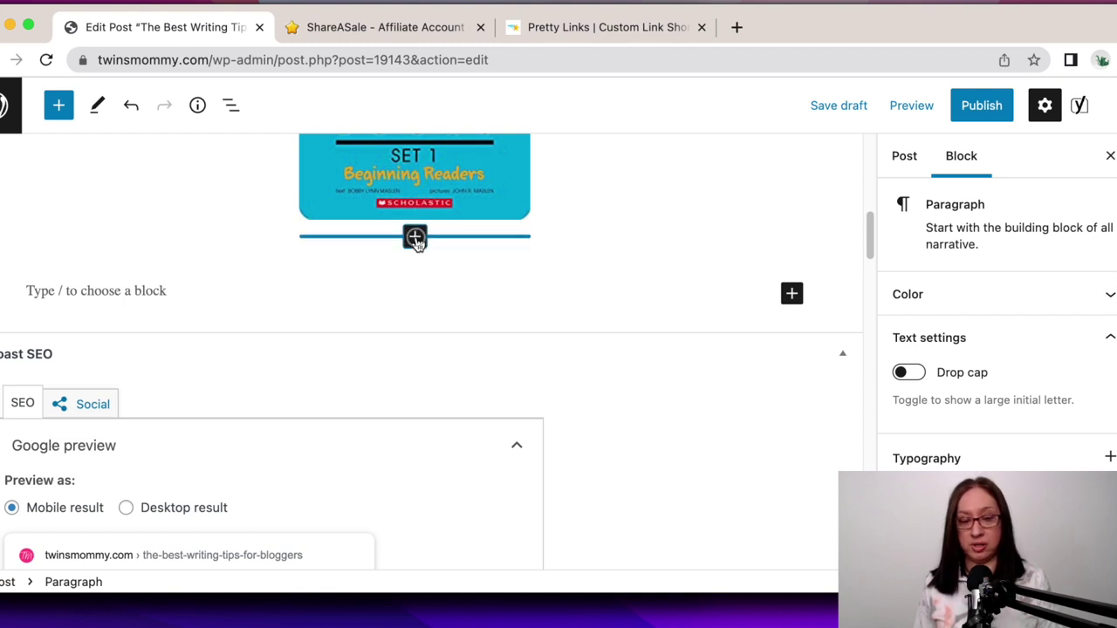
Insert a center-justified Buttons block labelled 'BUY ON AMAZON' below the image.
left_click(416, 238)
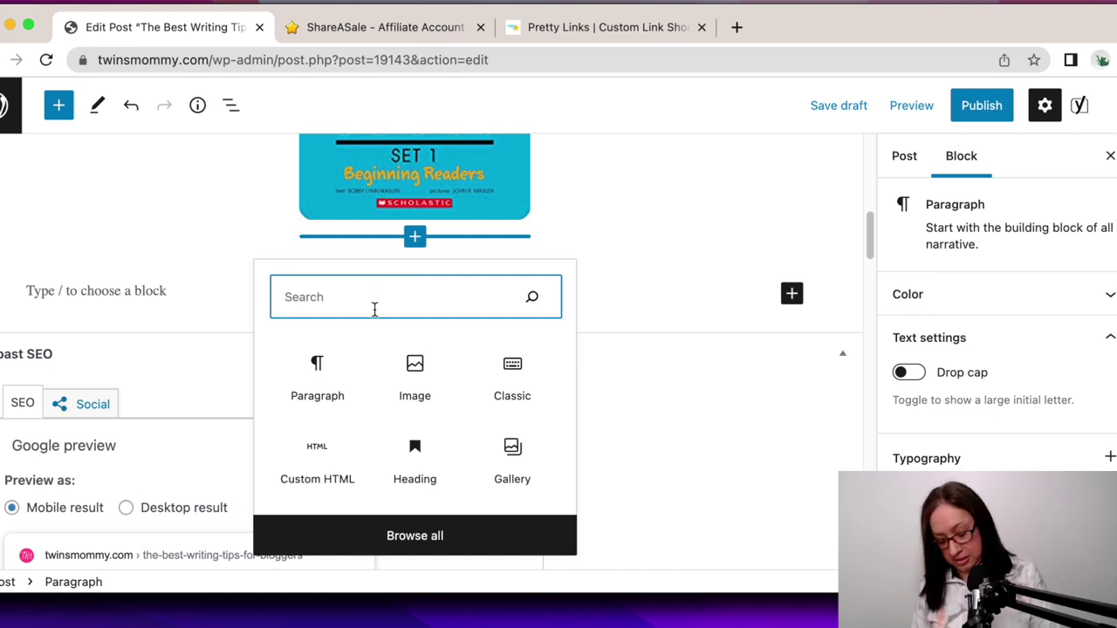
type("but")
left_click(310, 373)
left_click(161, 261)
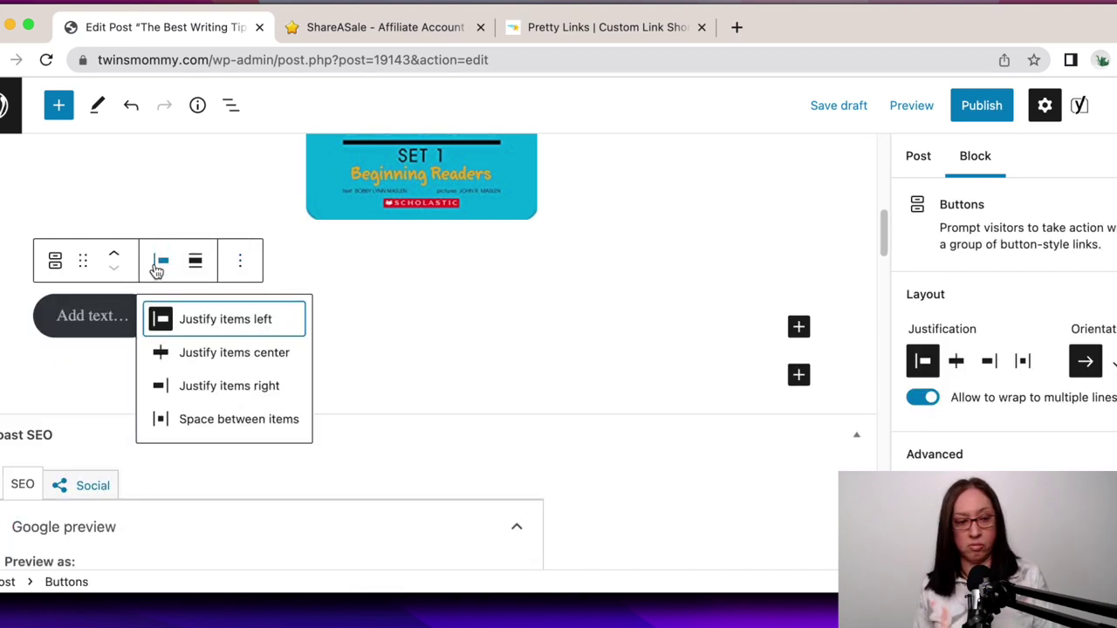
left_click(220, 358)
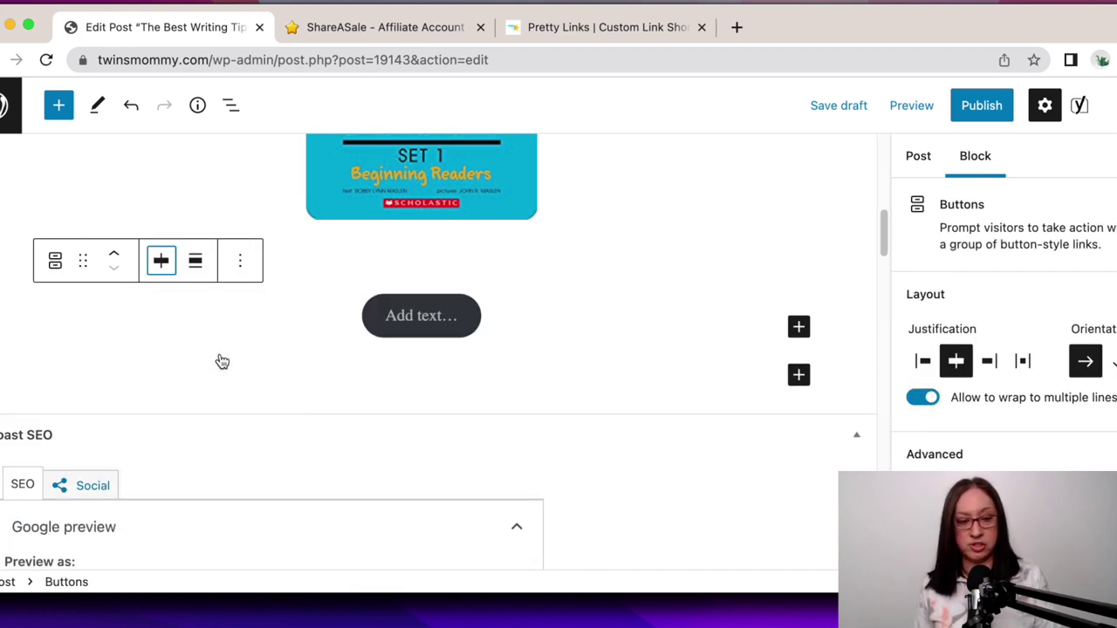
left_click(414, 316)
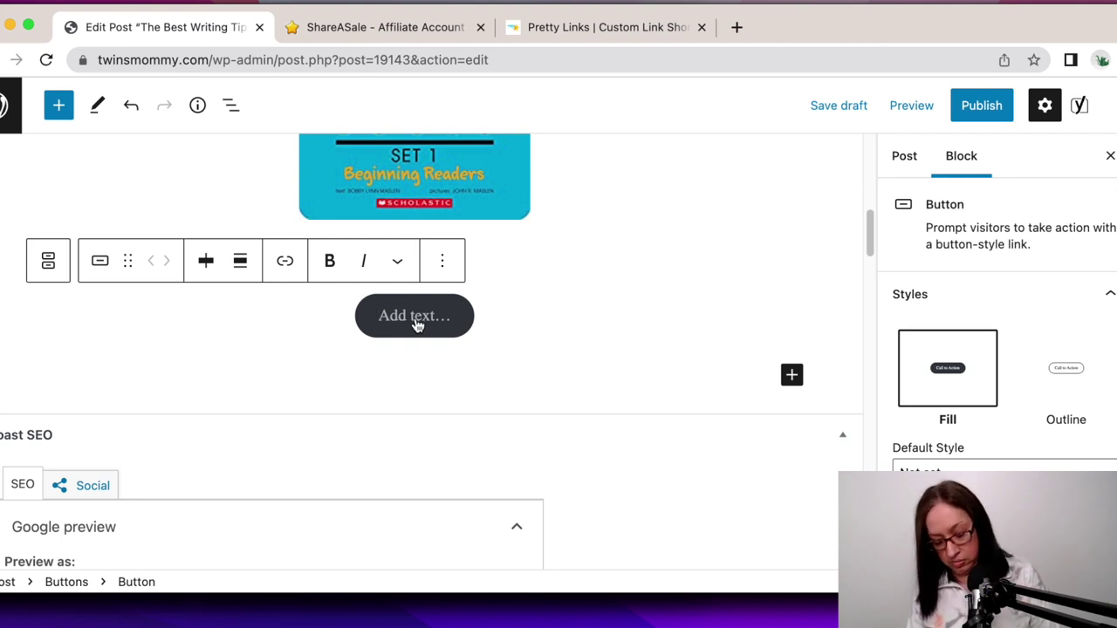
type("BUY ON AMAZON")
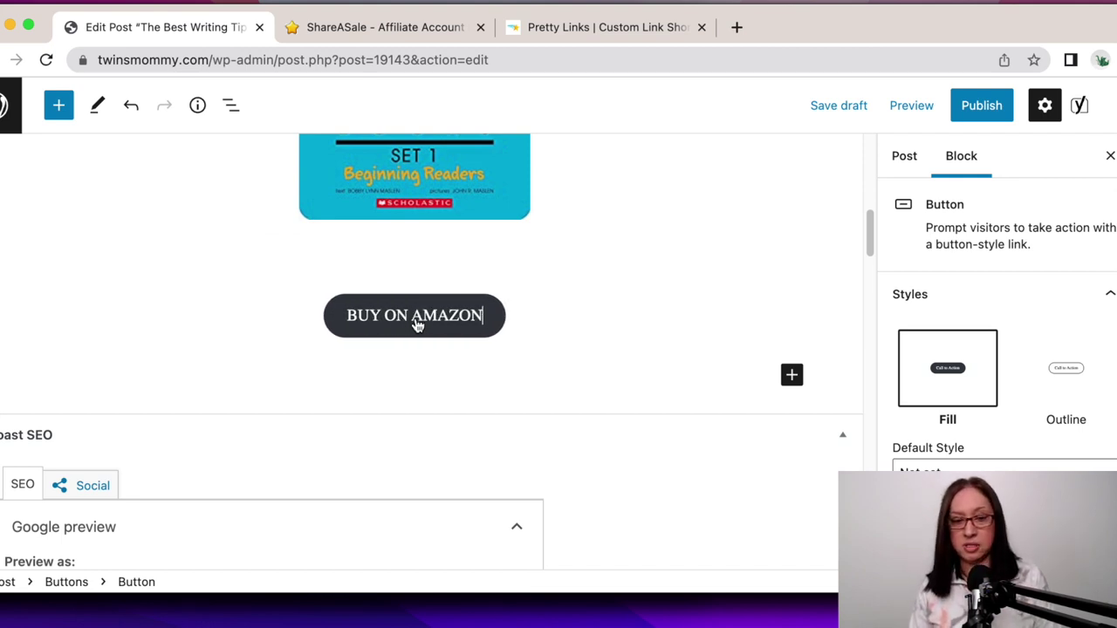
scroll(252, 314, "up", 10)
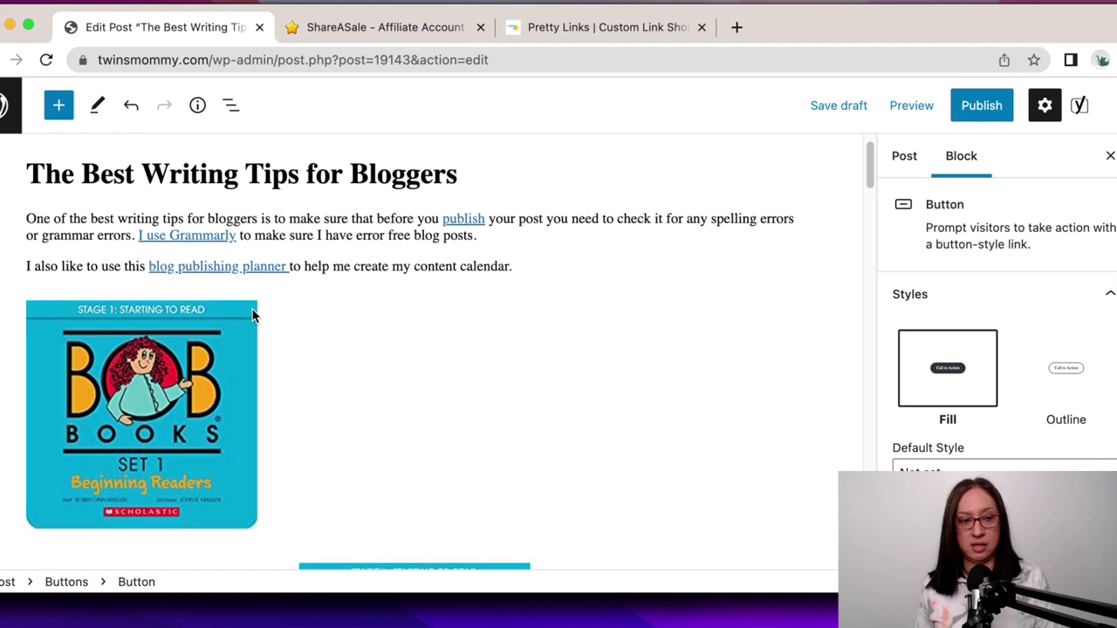
left_click(210, 266)
left_click_drag(215, 317, 99, 313)
key("super+c")
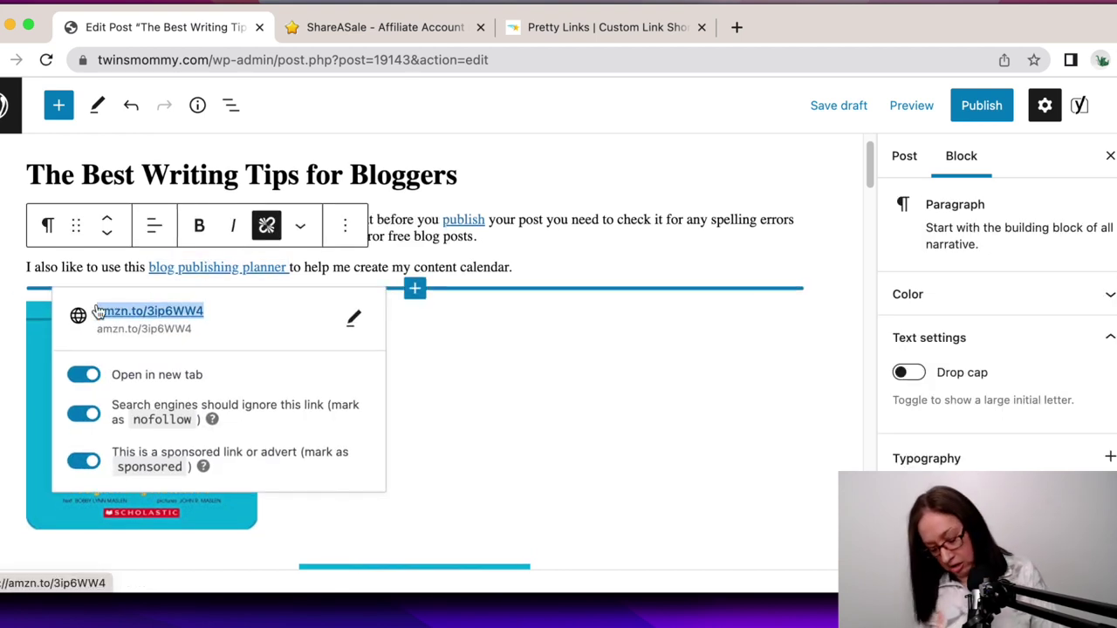
scroll(419, 249, "down", 8)
left_click(420, 250)
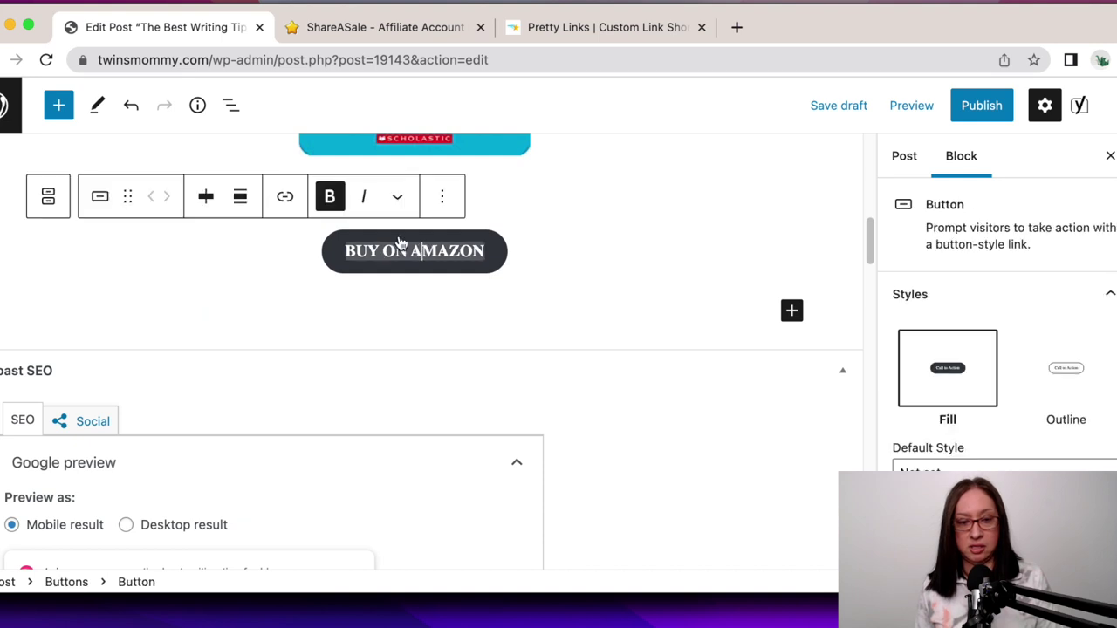
left_click(285, 195)
key("super+v")
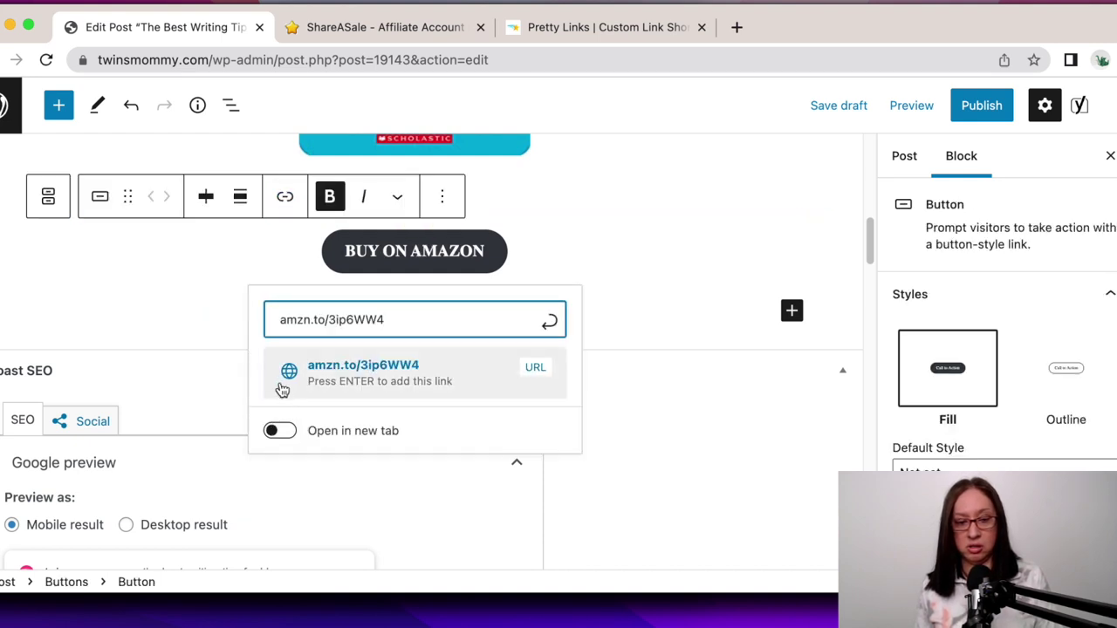
left_click(278, 430)
left_click(549, 321)
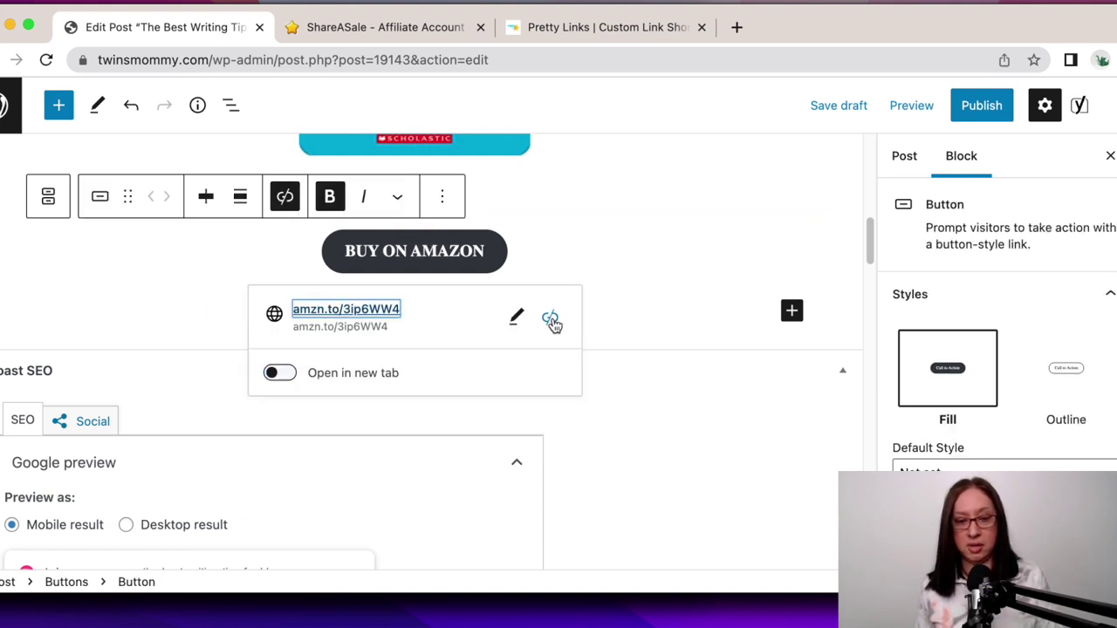
triple_click(486, 250)
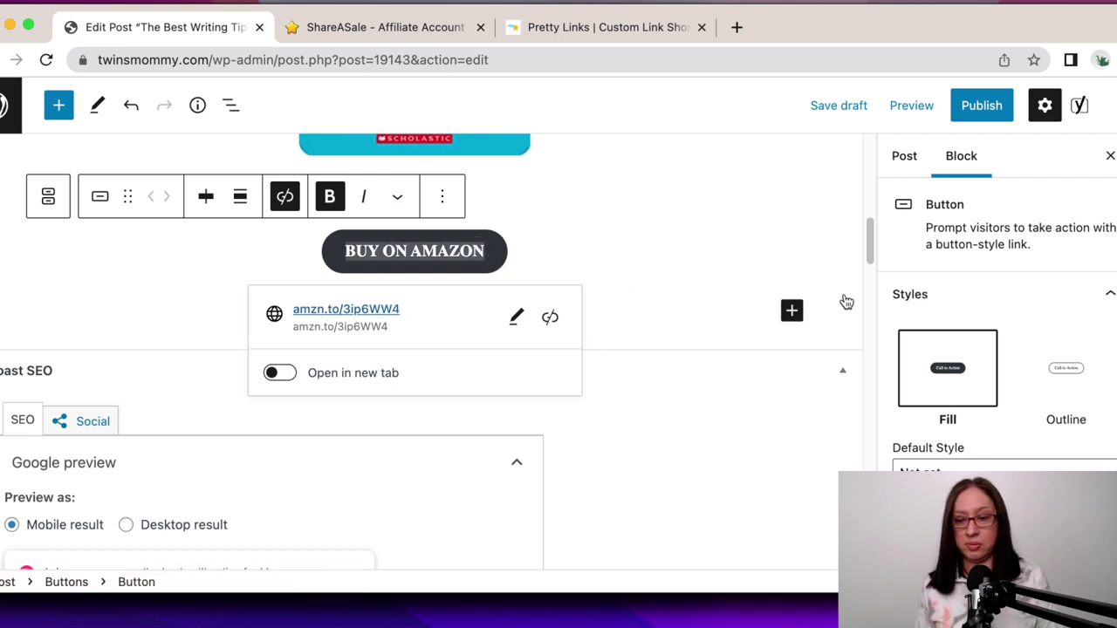
Set the BUY ON AMAZON button's border radius to 6 px.
scroll(934, 378, "down", 5)
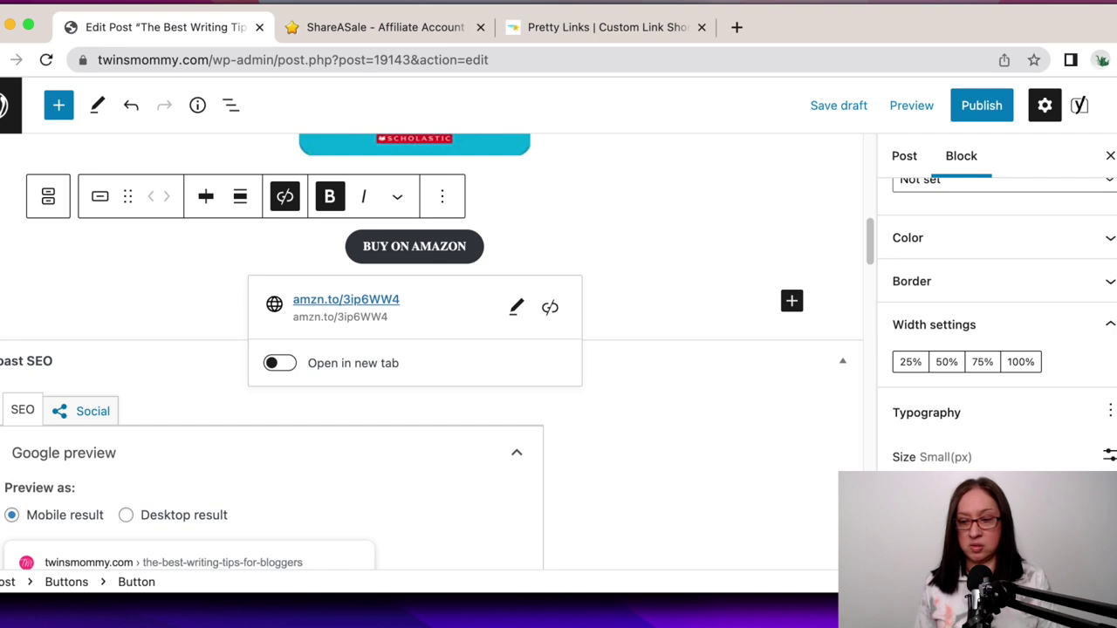
left_click(928, 286)
left_click(938, 341)
type("6")
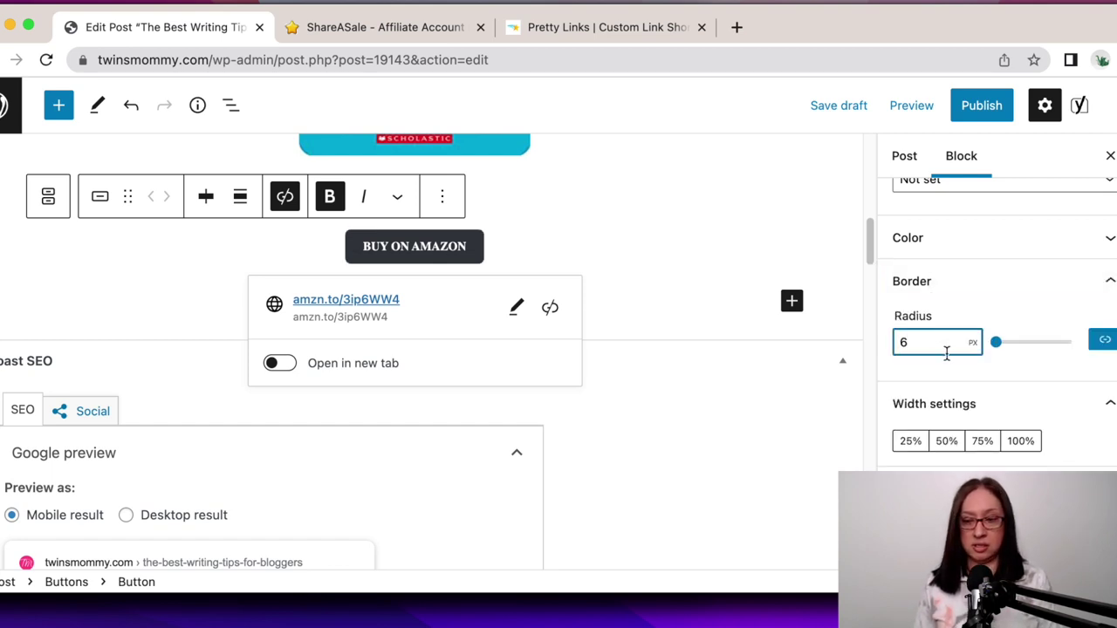
Give the button a yellow #fcb900 background and save the post as a draft.
left_click(943, 244)
scroll(1085, 356, "down", 5)
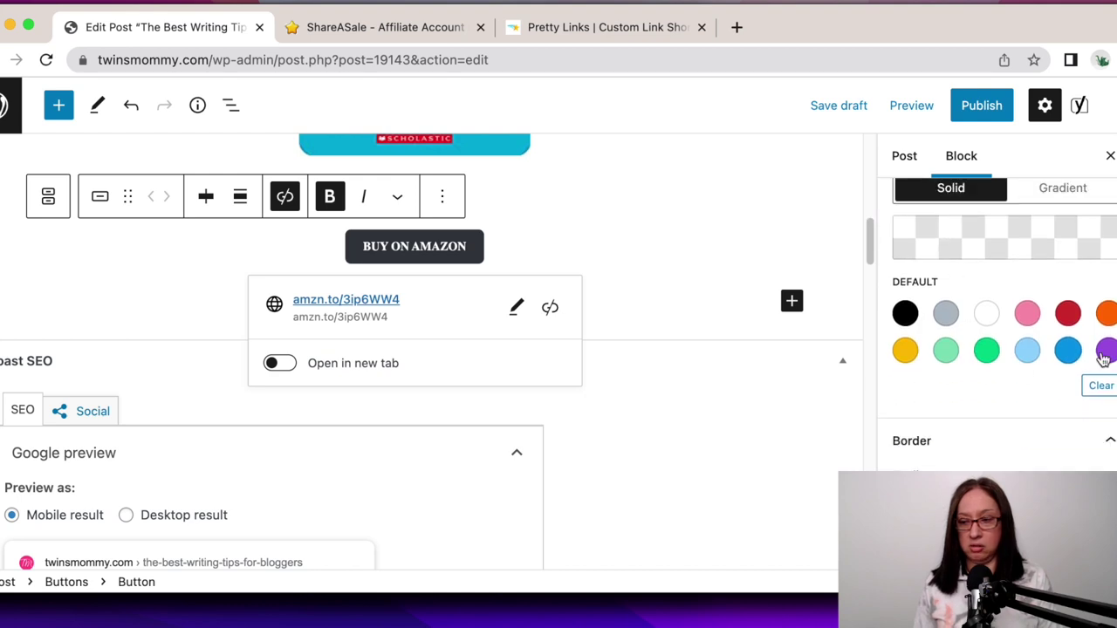
left_click(907, 353)
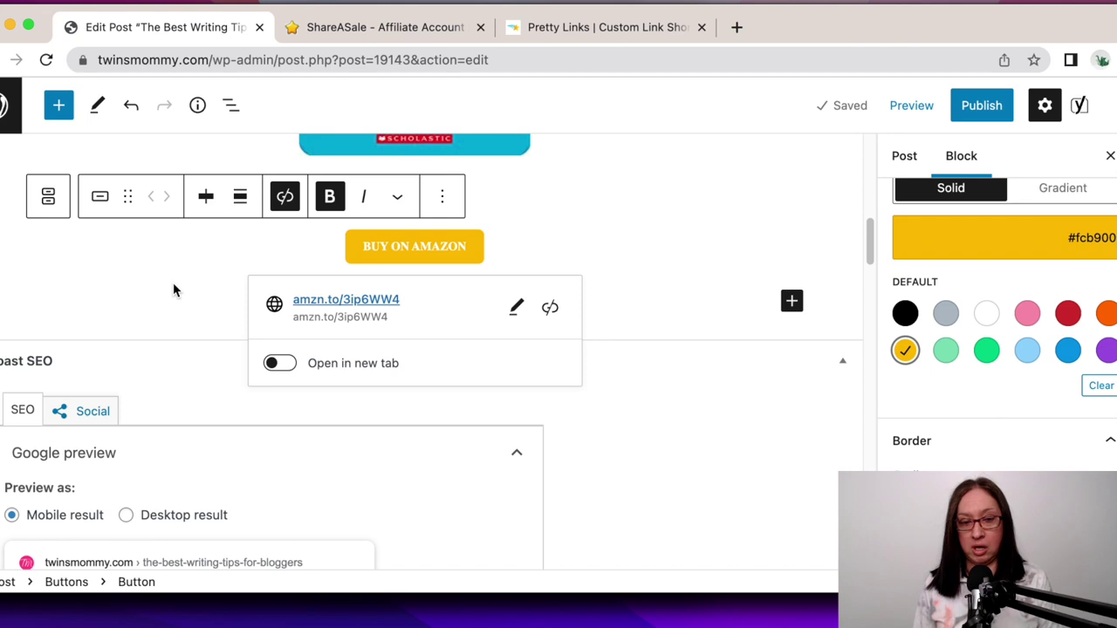
left_click(173, 291)
left_click(838, 114)
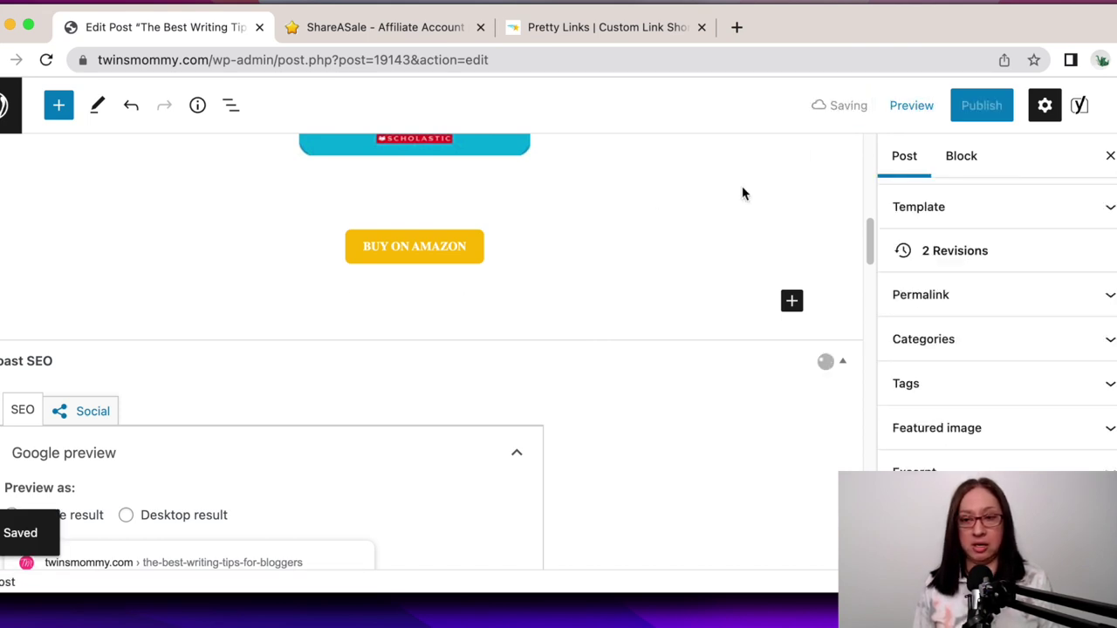